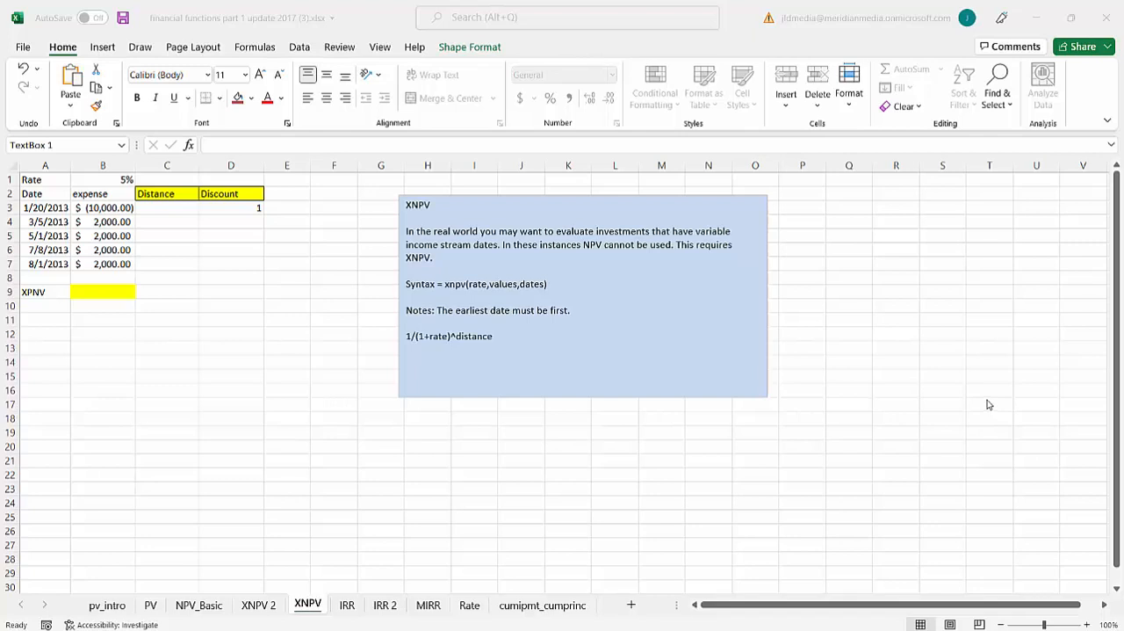
- Review the NPV_Basic sheet's net present value example, and return to the XNPV sheet
{"action": "left_click", "coordinate": [197, 609]}
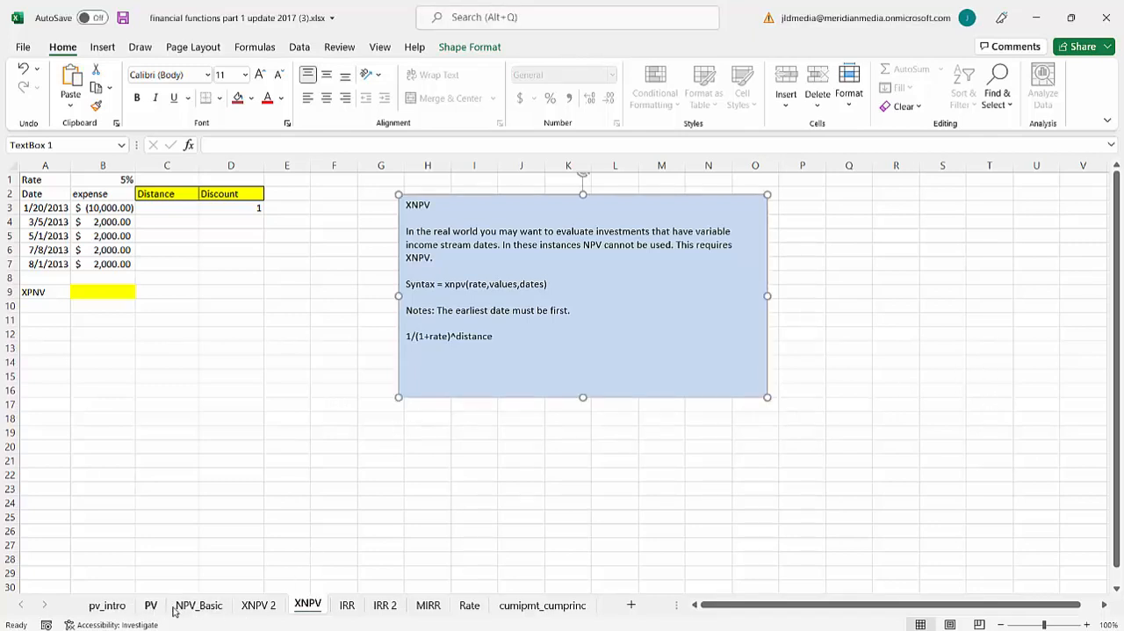
{"action": "left_click", "coordinate": [193, 607]}
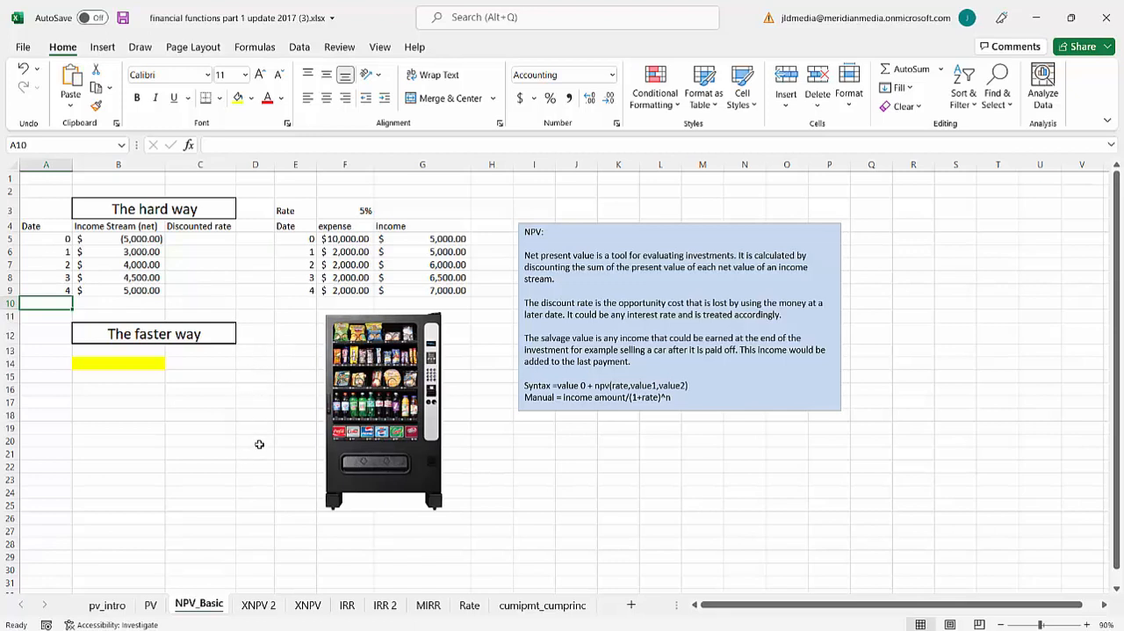
{"action": "left_click", "coordinate": [307, 606]}
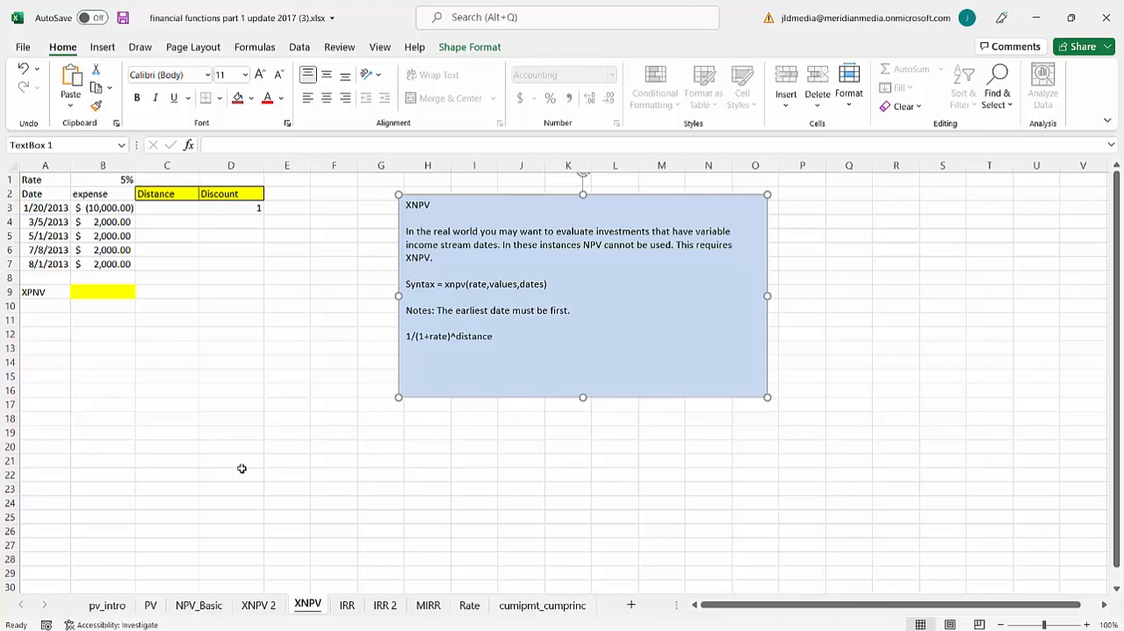
- Correct the misspelled label in cell A9 to XNPV
{"action": "left_click", "coordinate": [42, 292]}
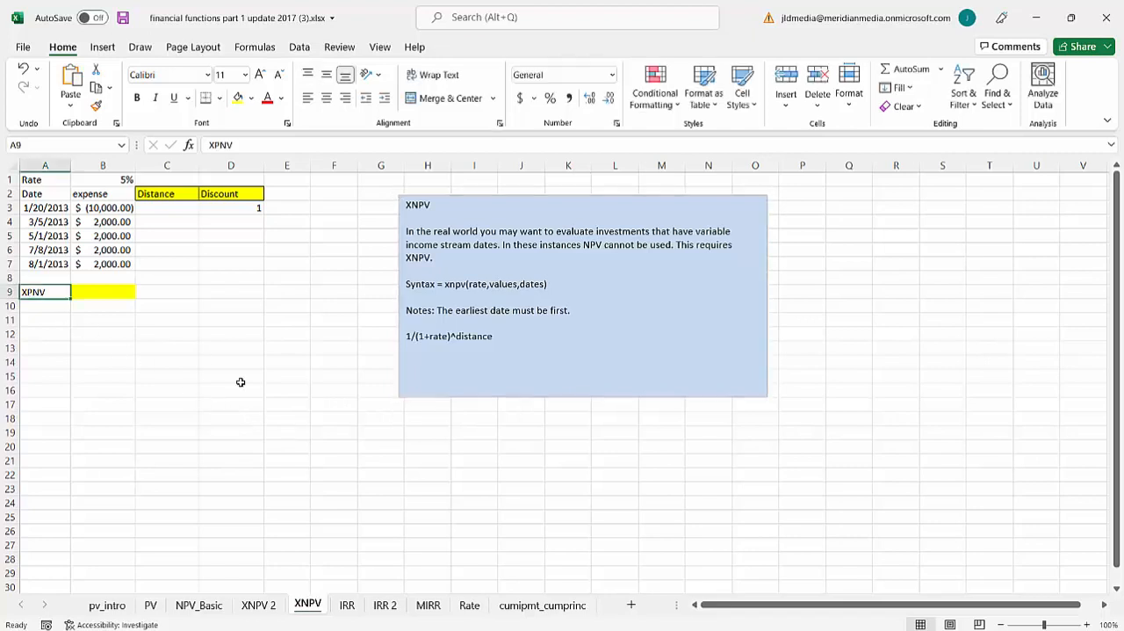
{"action": "type", "text": "XNPV"}
{"action": "left_click", "coordinate": [56, 339]}
{"action": "left_click", "coordinate": [52, 309]}
{"action": "type", "text": "=x"}
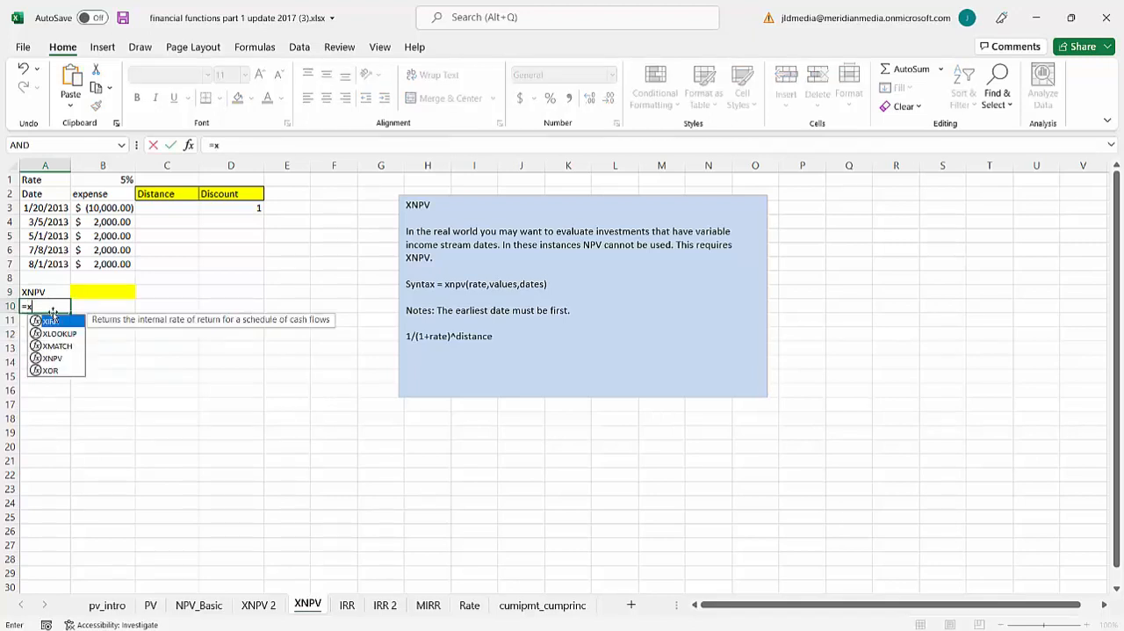
{"action": "key", "text": "BackSpace"}
{"action": "key", "text": "BackSpace"}
{"action": "key", "text": "Escape"}
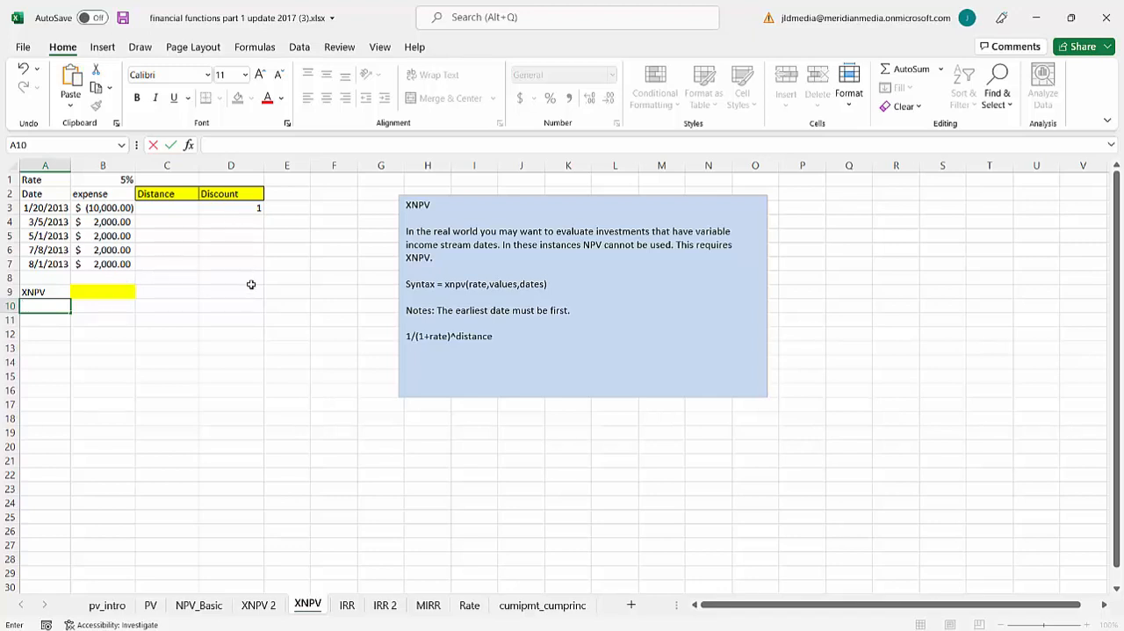
- Enter the formula =(A3-A3)/365 in C3 to calculate the first date's distance in years
{"action": "left_click", "coordinate": [187, 213]}
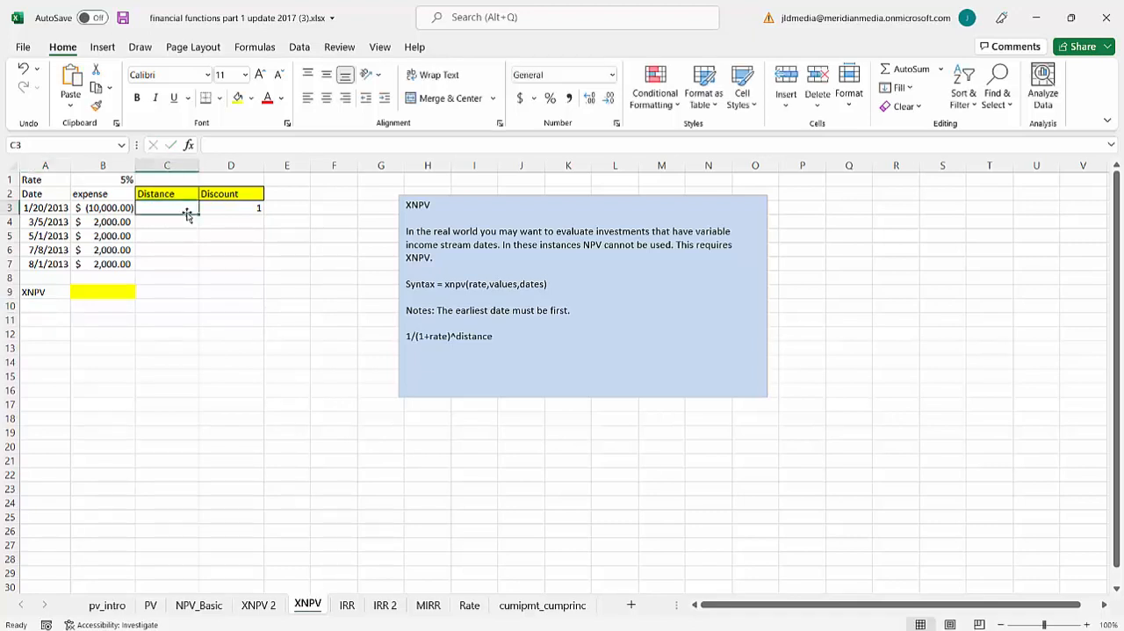
{"action": "type", "text": "="}
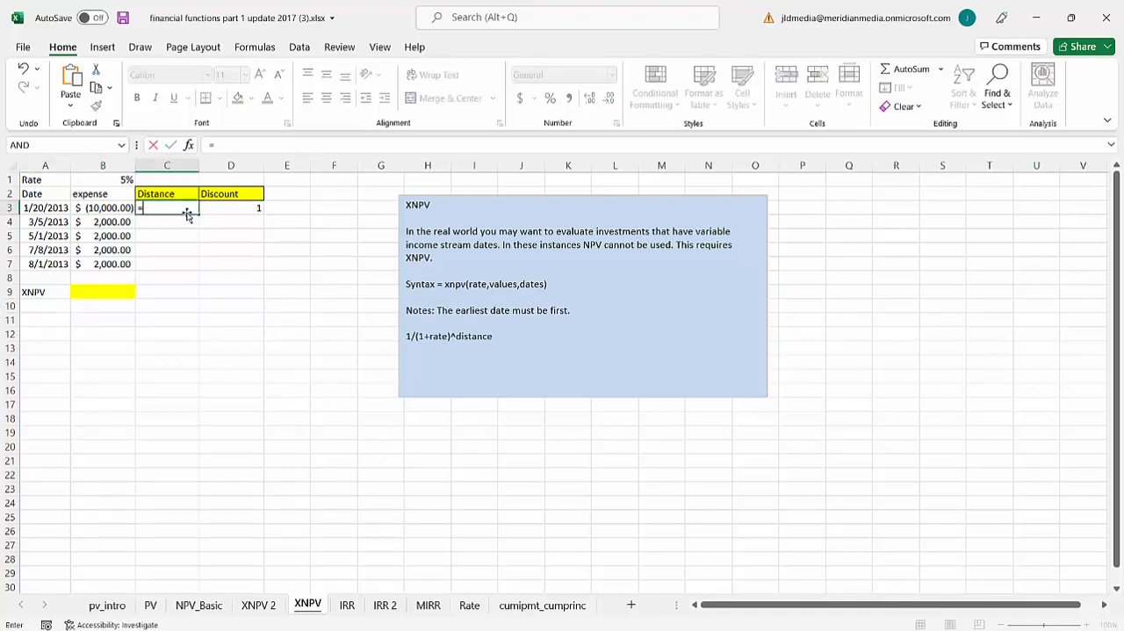
{"action": "left_click", "coordinate": [59, 208]}
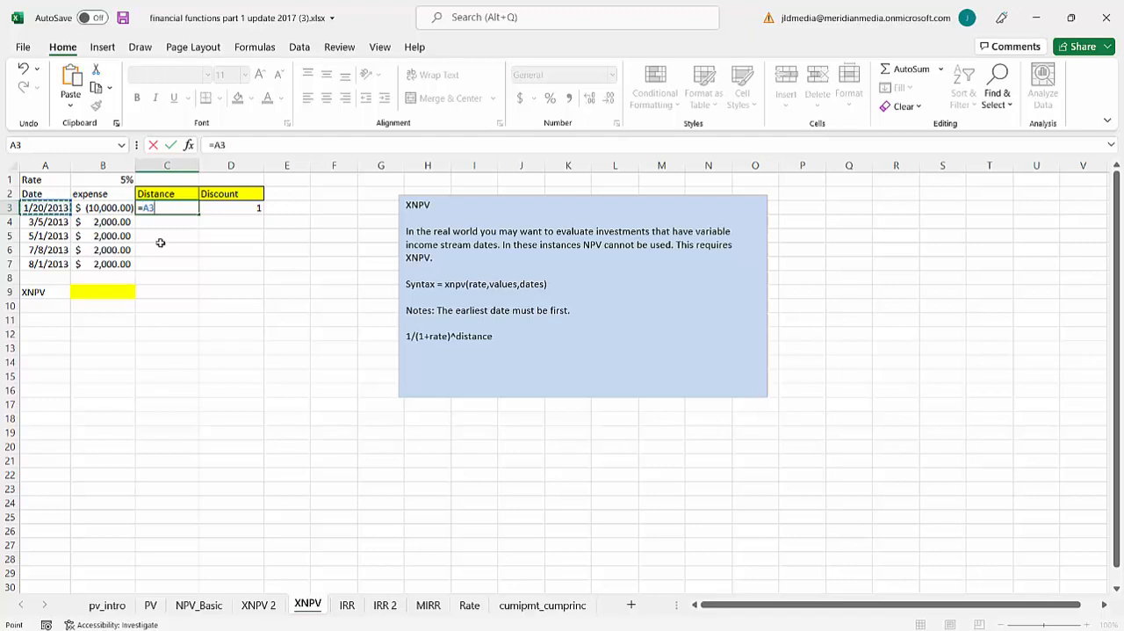
{"action": "type", "text": "-"}
{"action": "left_click", "coordinate": [66, 212]}
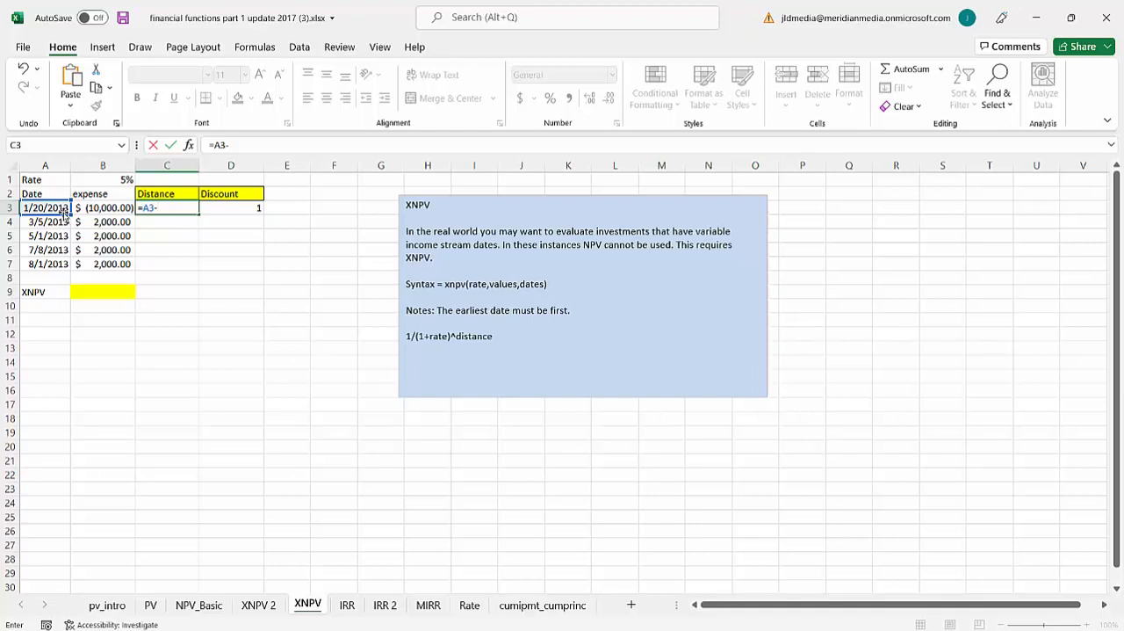
{"action": "left_click", "coordinate": [57, 208]}
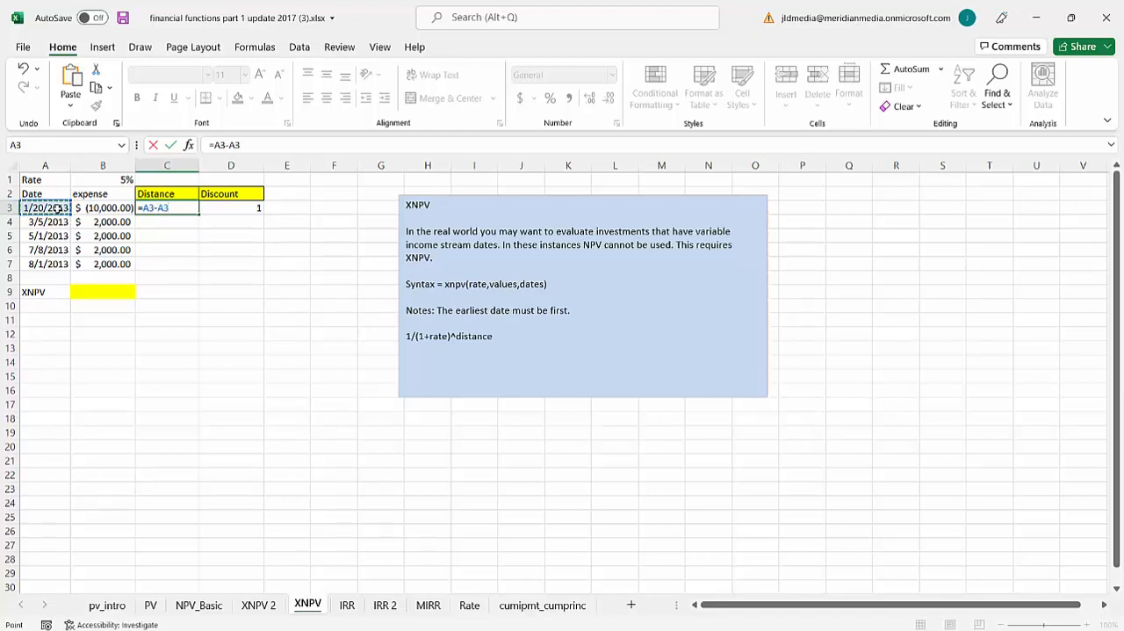
{"action": "type", "text": "/365"}
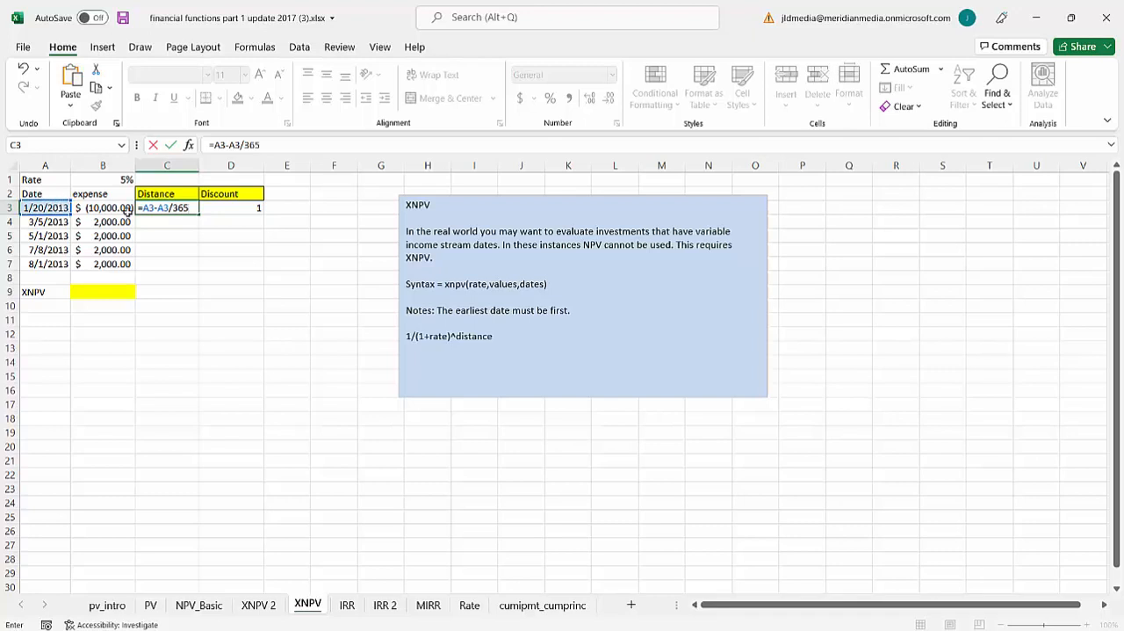
{"action": "left_click_drag", "start_coordinate": [142, 208], "coordinate": [167, 211]}
{"action": "type", "text": "("}
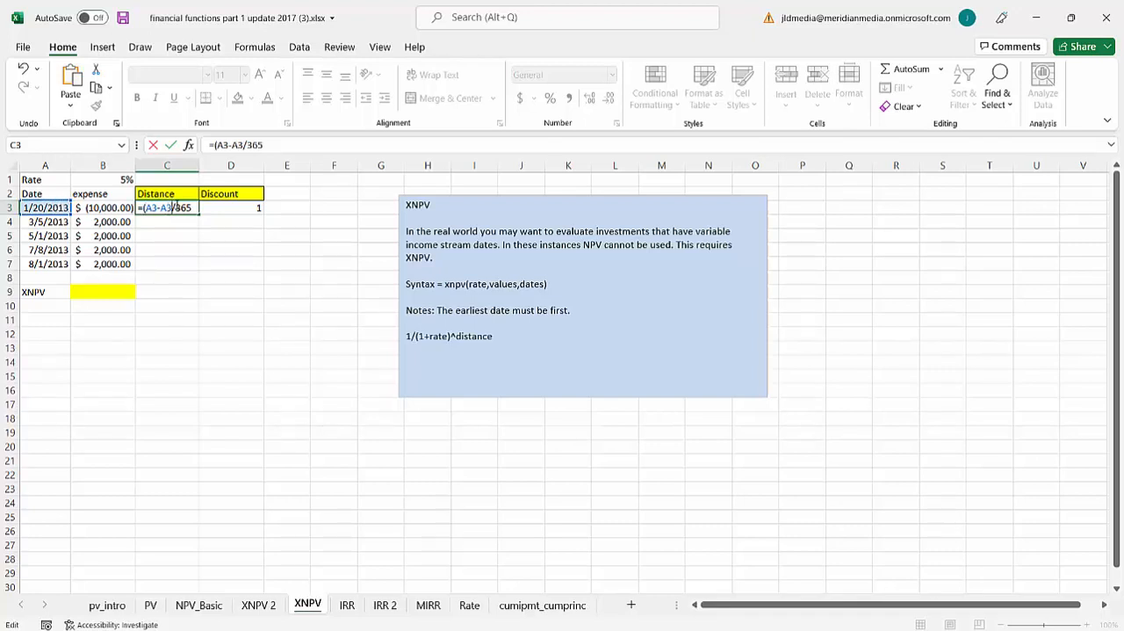
{"action": "type", "text": ")"}
{"action": "key", "text": "Return"}
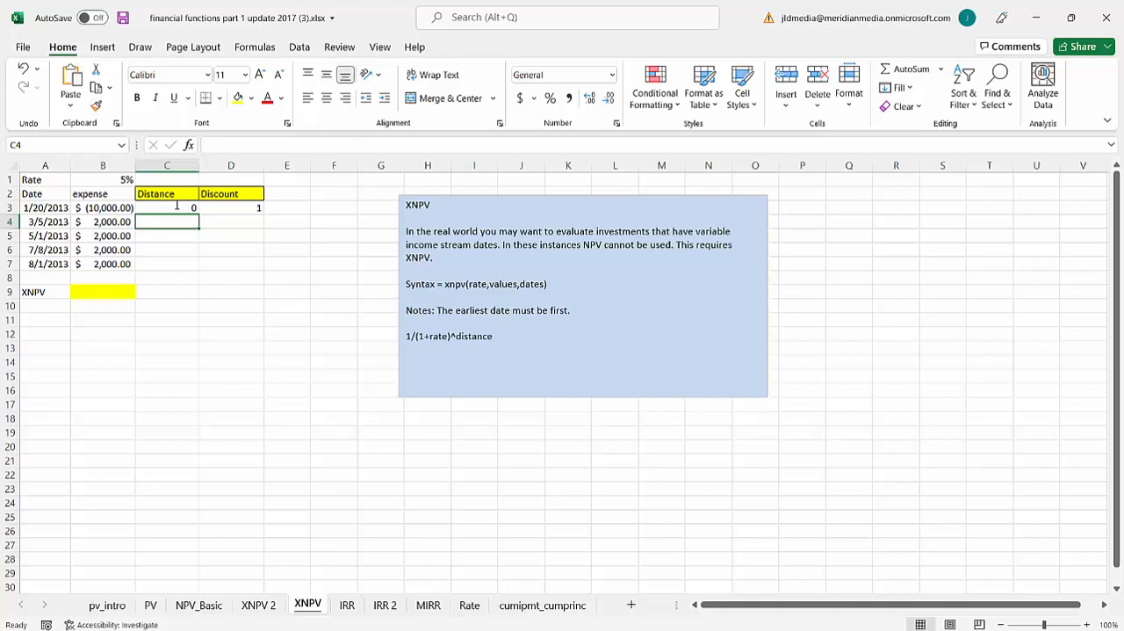
- Enter the formula =(A4-A3)/365 in C4 to calculate the second date's distance from the first
{"action": "type", "text": "="}
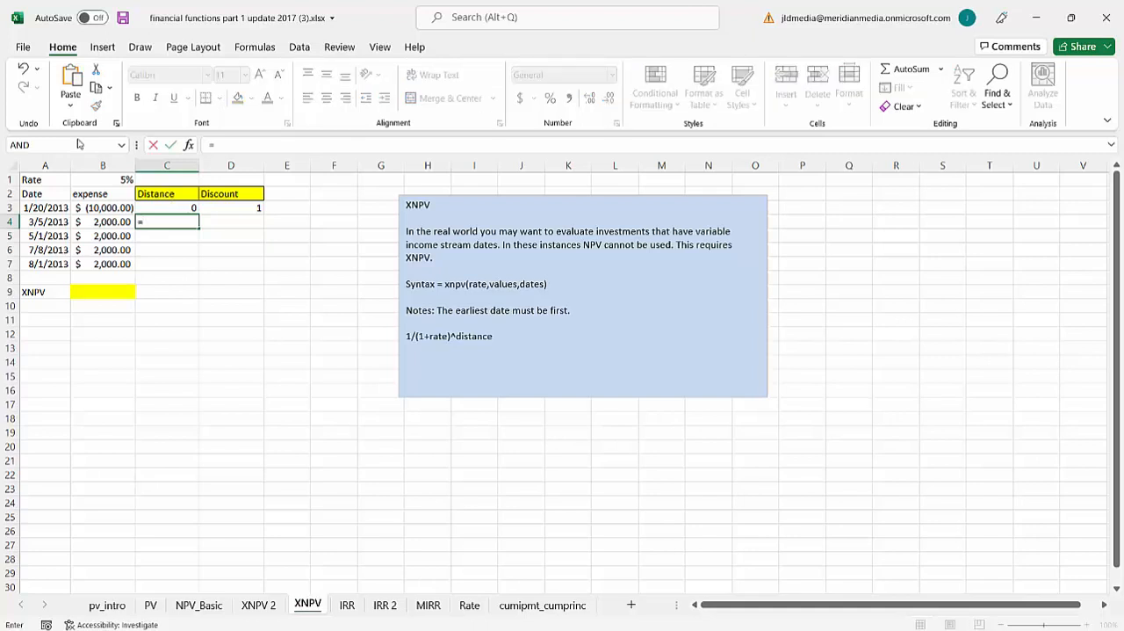
{"action": "left_click", "coordinate": [51, 221]}
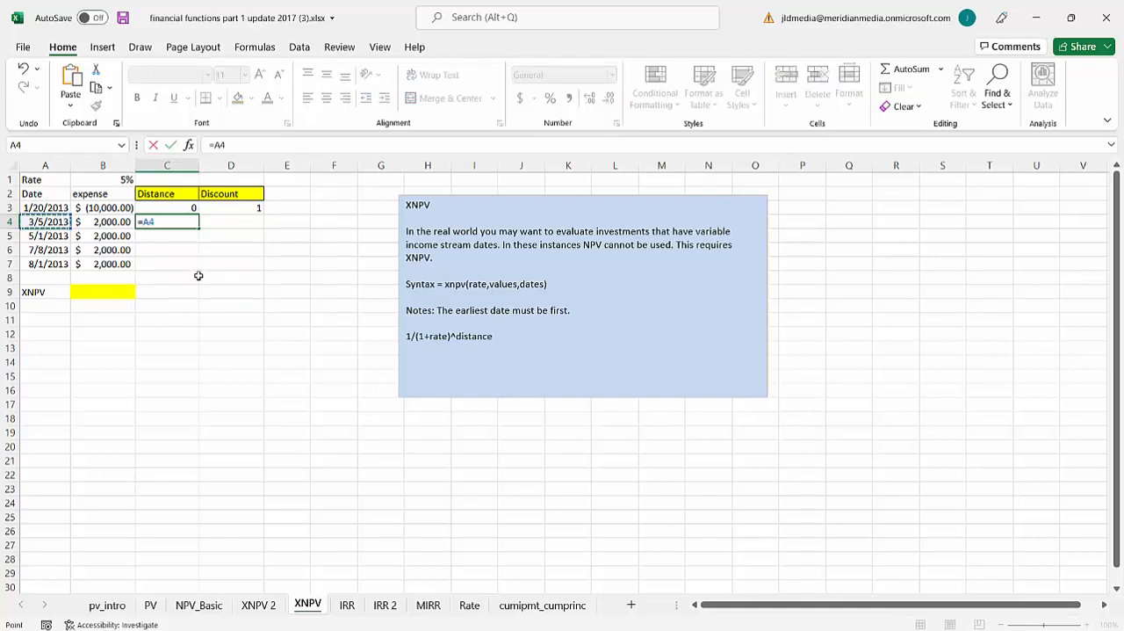
{"action": "type", "text": "-"}
{"action": "left_click", "coordinate": [48, 208]}
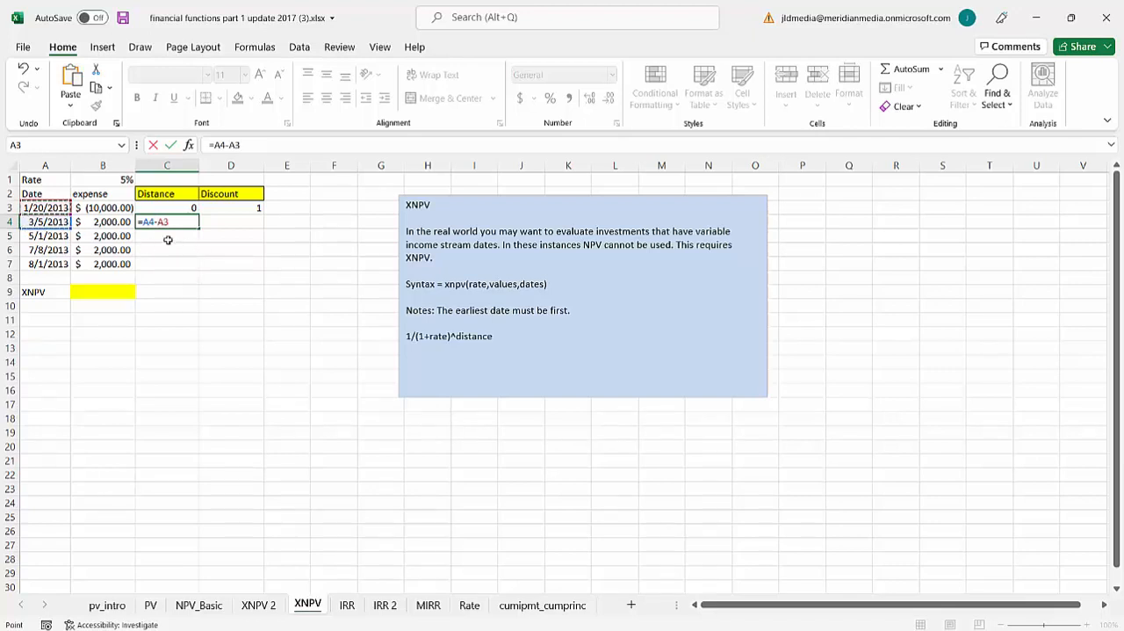
{"action": "left_click", "coordinate": [143, 221]}
{"action": "type", "text": "(A4-A3"}
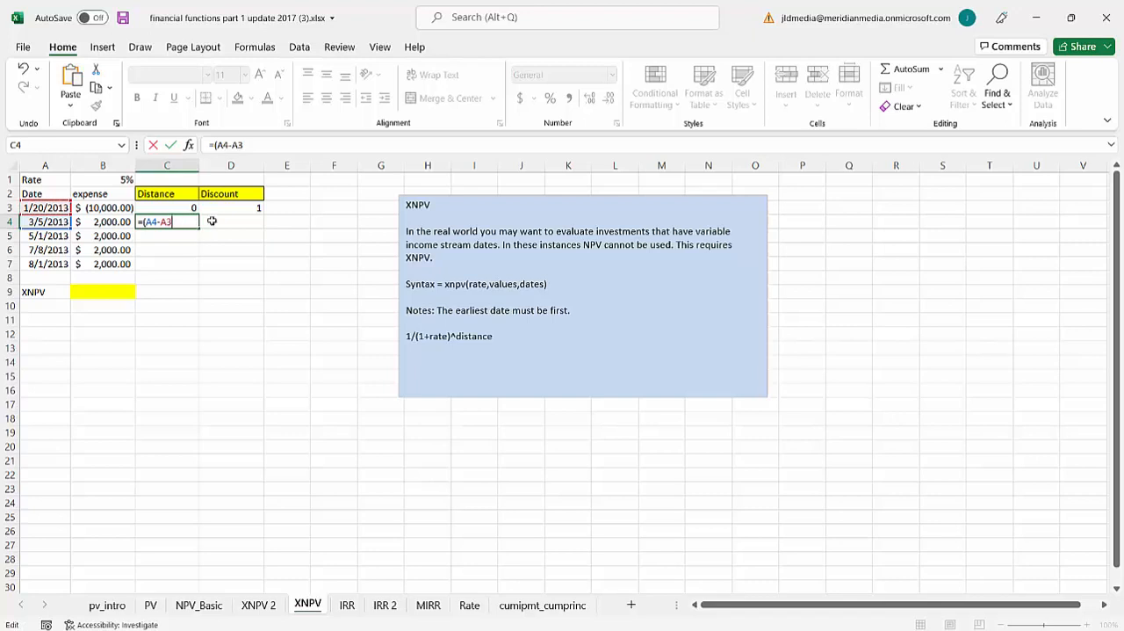
{"action": "type", "text": ")/365"}
{"action": "key", "text": "Return"}
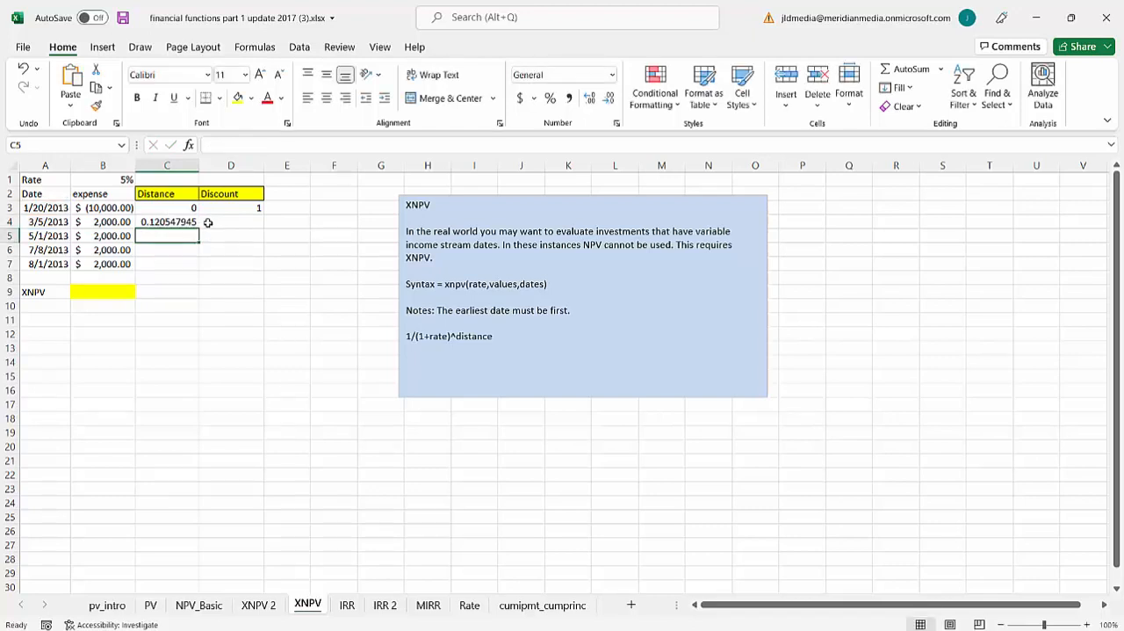
- Make the start date reference in C4 absolute as $A$3 and fill the distance formula down to C7
{"action": "double_click", "coordinate": [180, 225]}
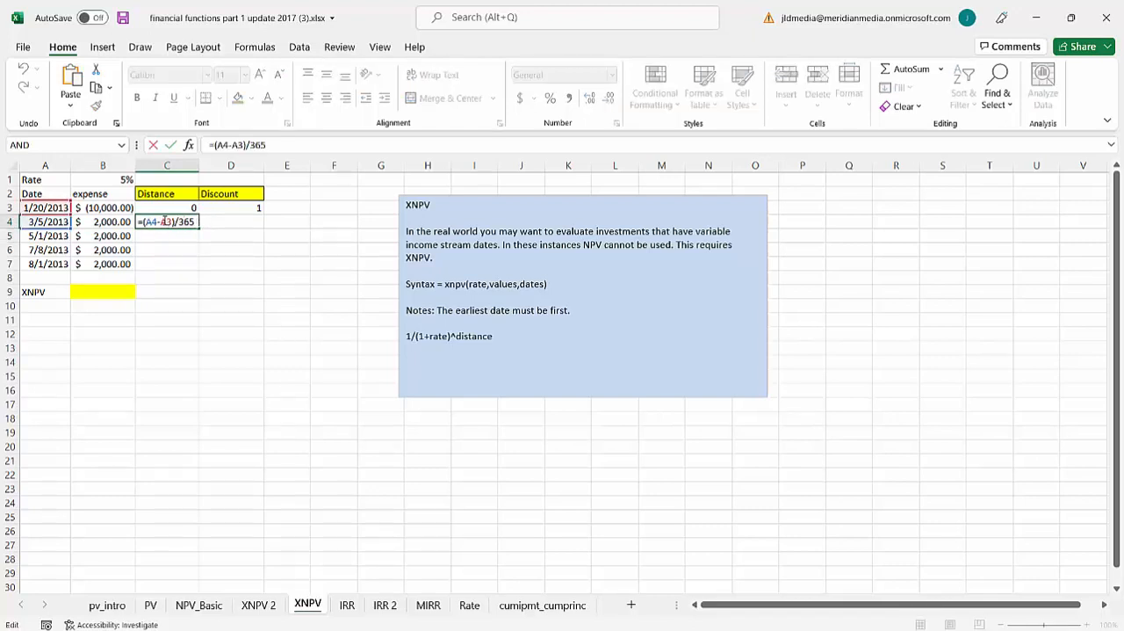
{"action": "left_click", "coordinate": [166, 222]}
{"action": "key", "text": "Return"}
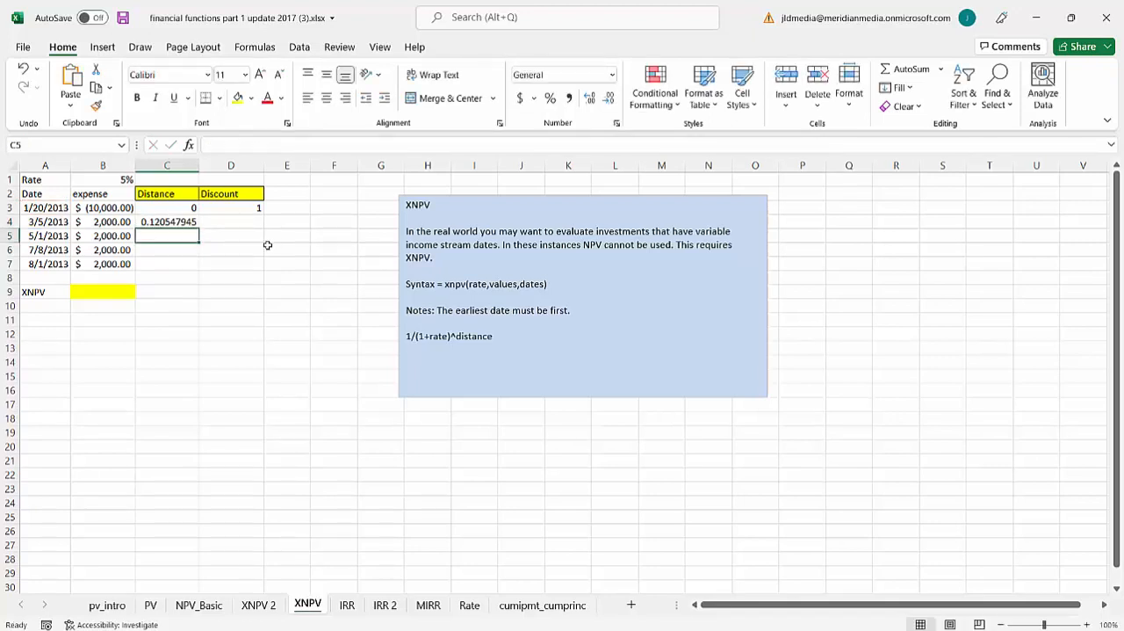
{"action": "left_click", "coordinate": [166, 219]}
{"action": "left_click_drag", "start_coordinate": [199, 228], "coordinate": [190, 269]}
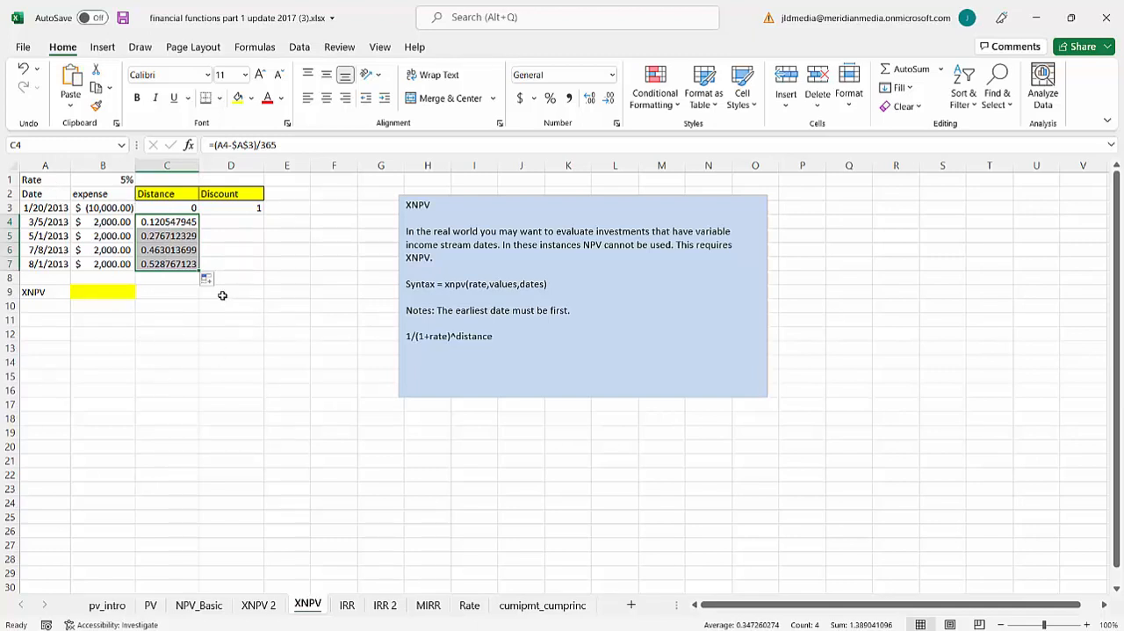
- Enter the discount formula =1/(1+$B$1)^C4 in D4, with an absolute reference to the rate
{"action": "left_click", "coordinate": [230, 220]}
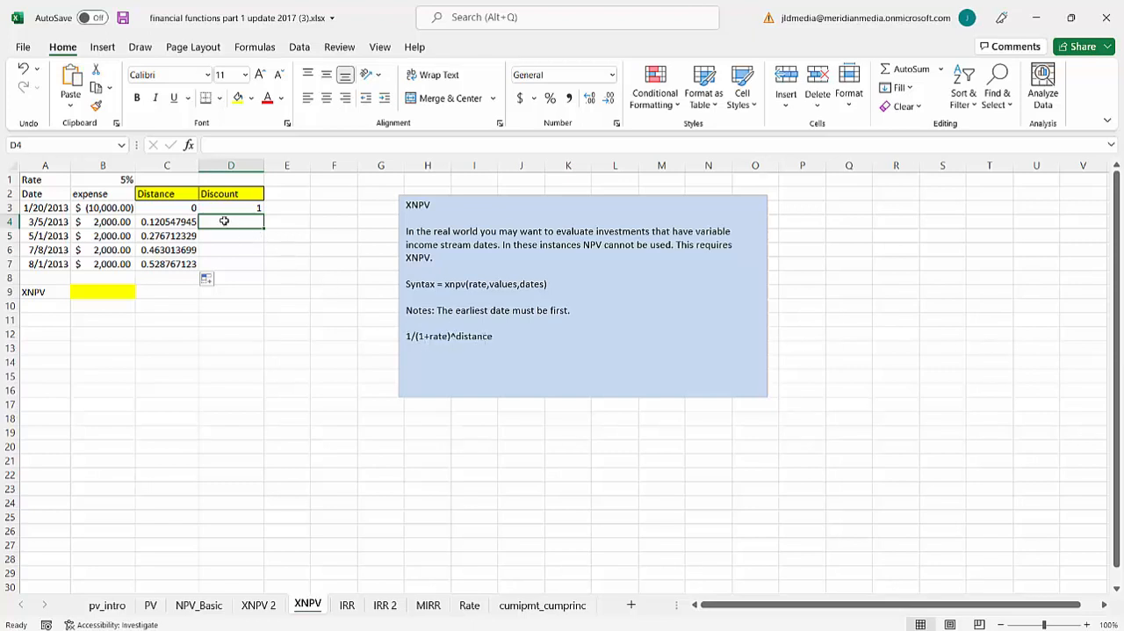
{"action": "type", "text": "=1/"}
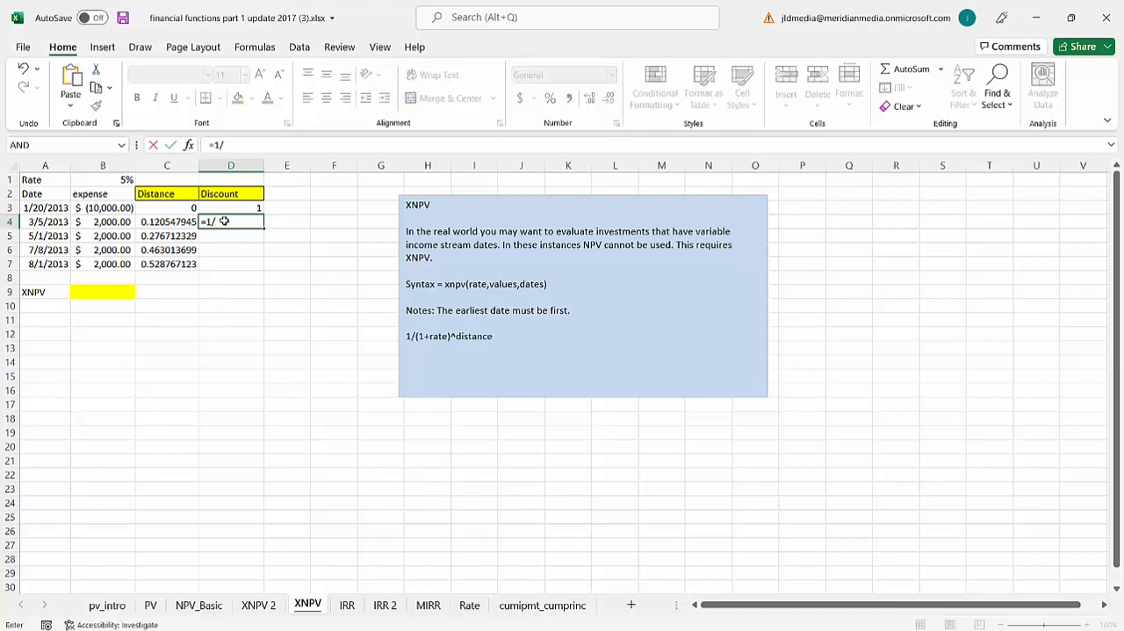
{"action": "type", "text": "(1+"}
{"action": "left_click", "coordinate": [107, 179]}
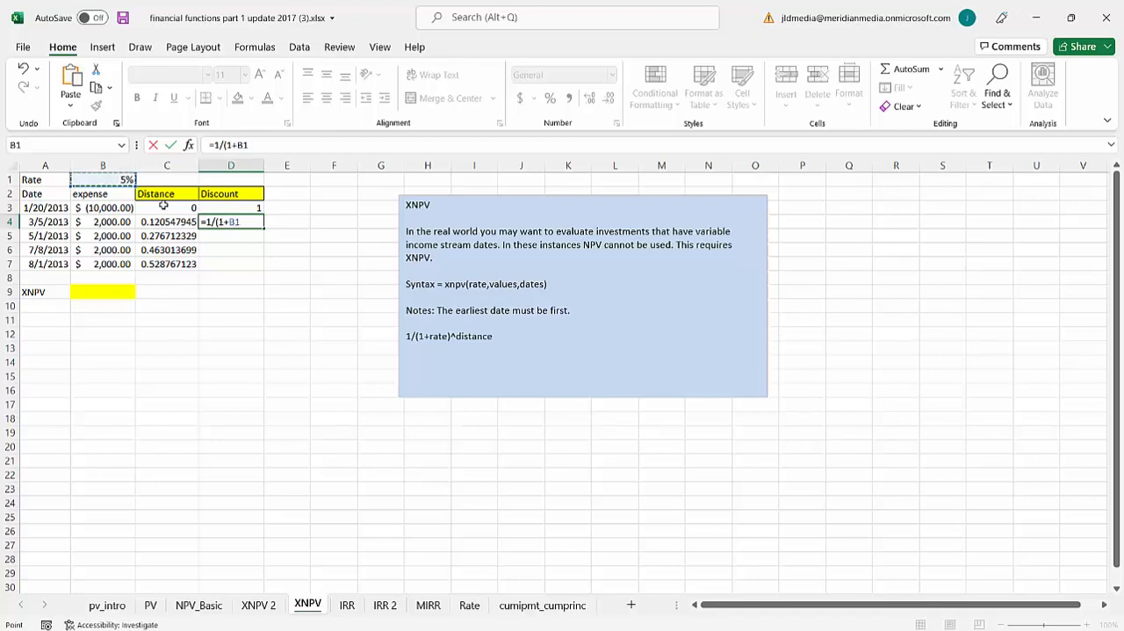
{"action": "type", "text": ")^"}
{"action": "left_click", "coordinate": [169, 225]}
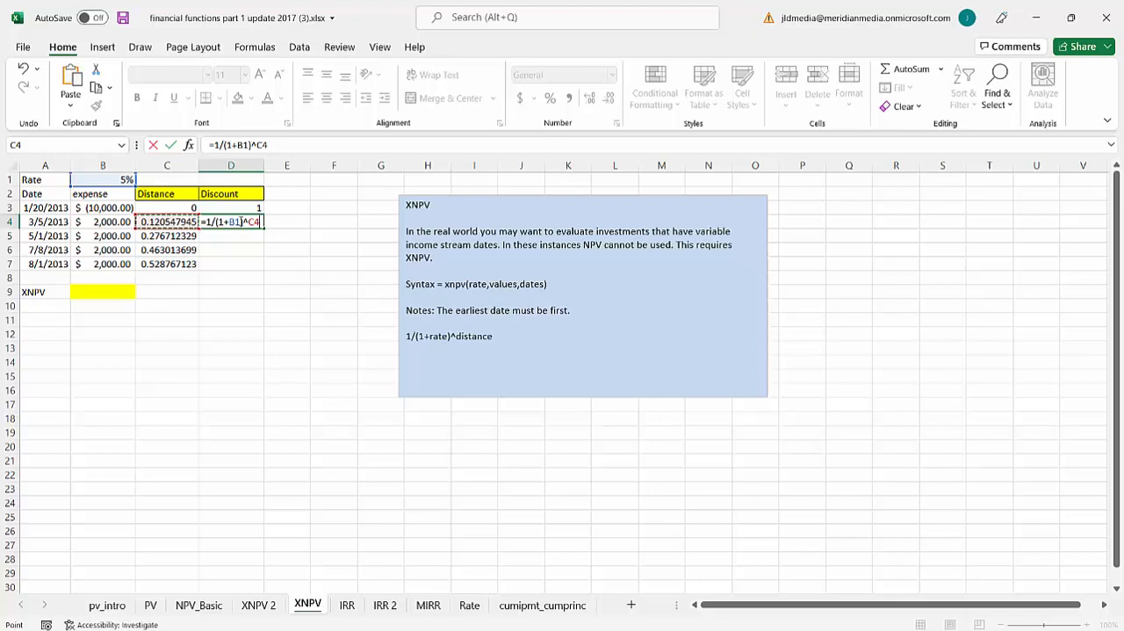
{"action": "key", "text": "F2"}
{"action": "key", "text": "F4"}
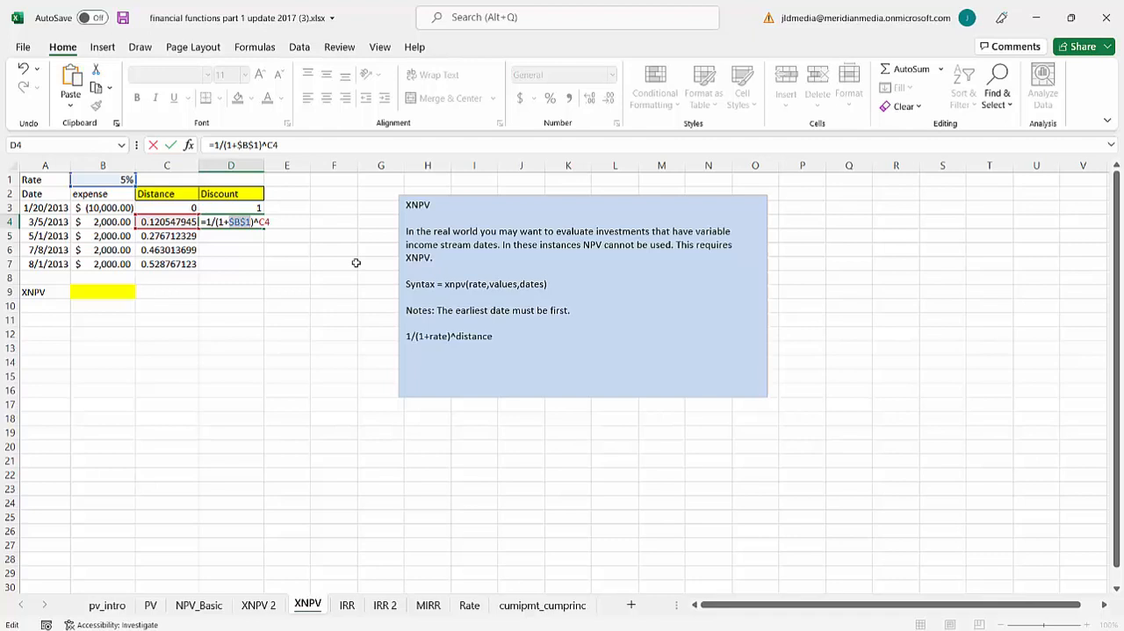
{"action": "key", "text": "Return"}
- Fill the discount formula from D4 down to D7
{"action": "left_click", "coordinate": [258, 224]}
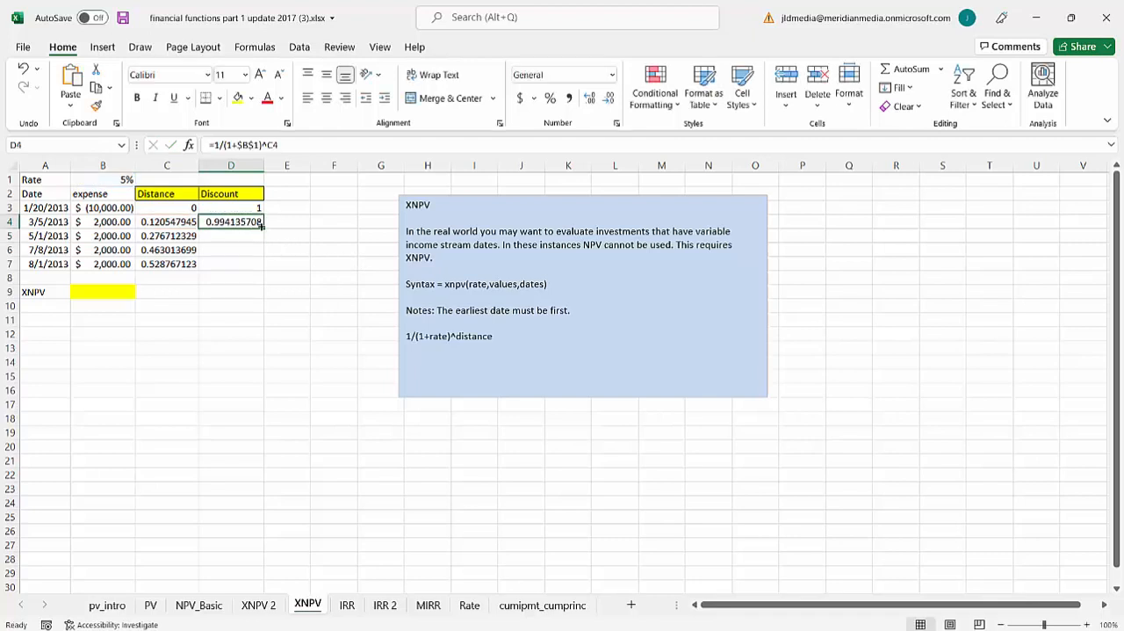
{"action": "left_click_drag", "start_coordinate": [263, 230], "coordinate": [264, 271]}
{"action": "left_click", "coordinate": [194, 317]}
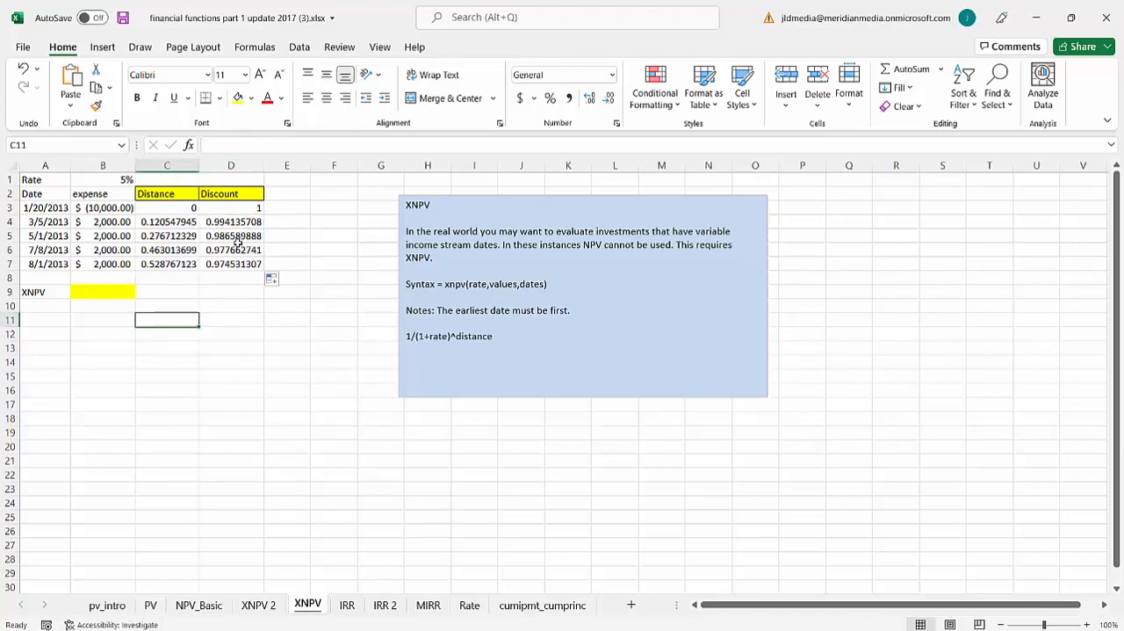
- Enter the formula =SUMPRODUCT(B3:B7,D3:D7) in C9 and apply the Accounting number format to the cell
{"action": "left_click", "coordinate": [114, 289]}
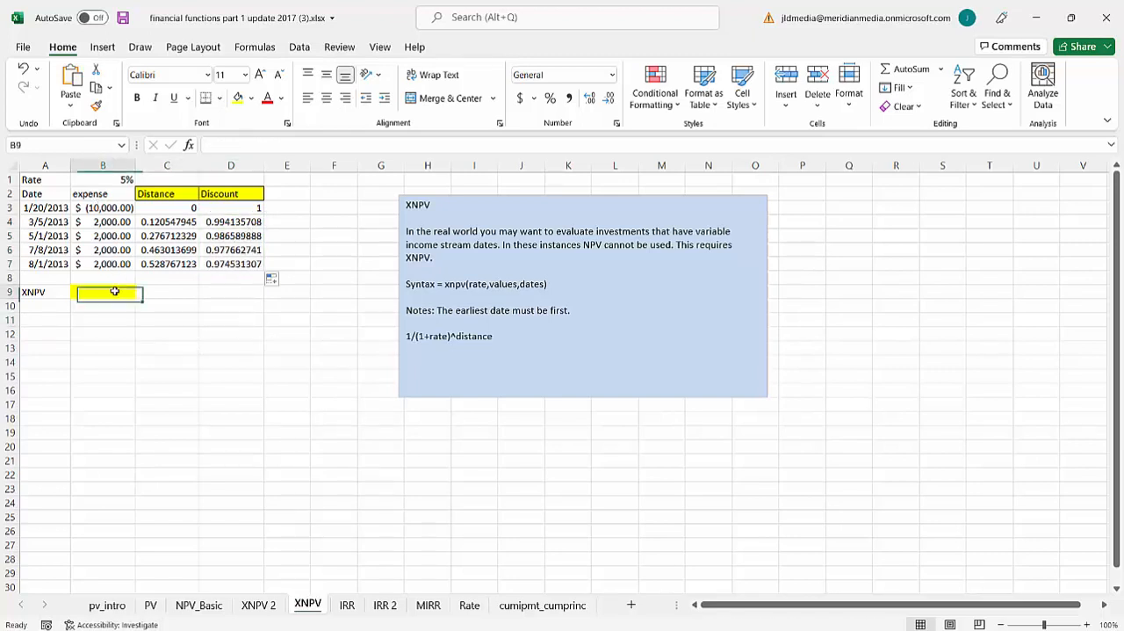
{"action": "left_click", "coordinate": [112, 278]}
{"action": "left_click", "coordinate": [175, 301]}
{"action": "left_click", "coordinate": [174, 293]}
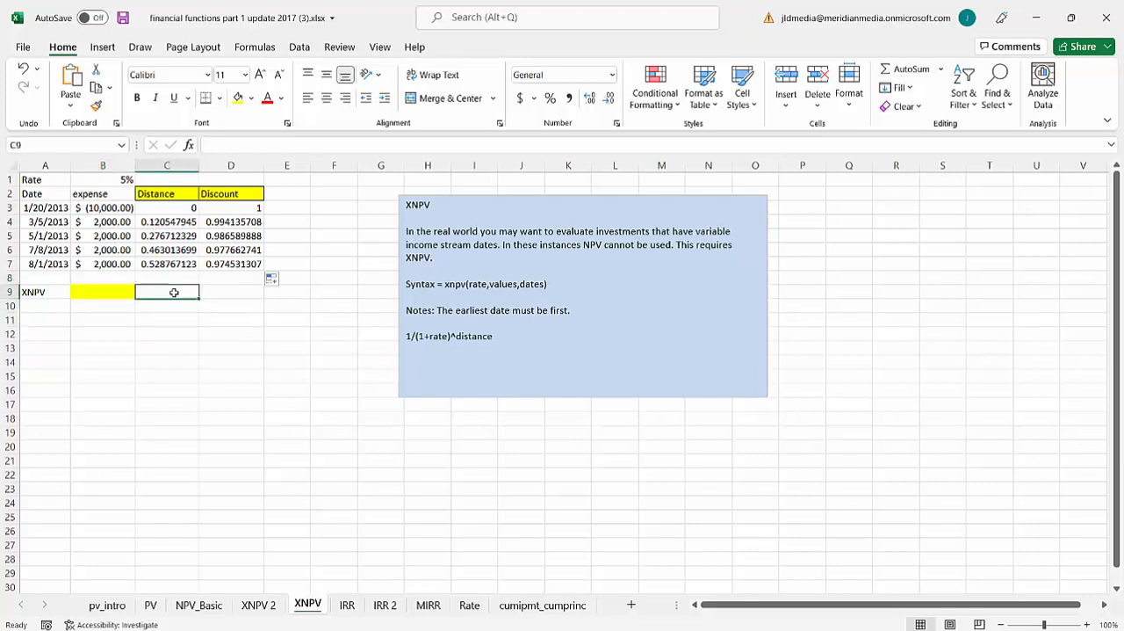
{"action": "type", "text": "=sumpro"}
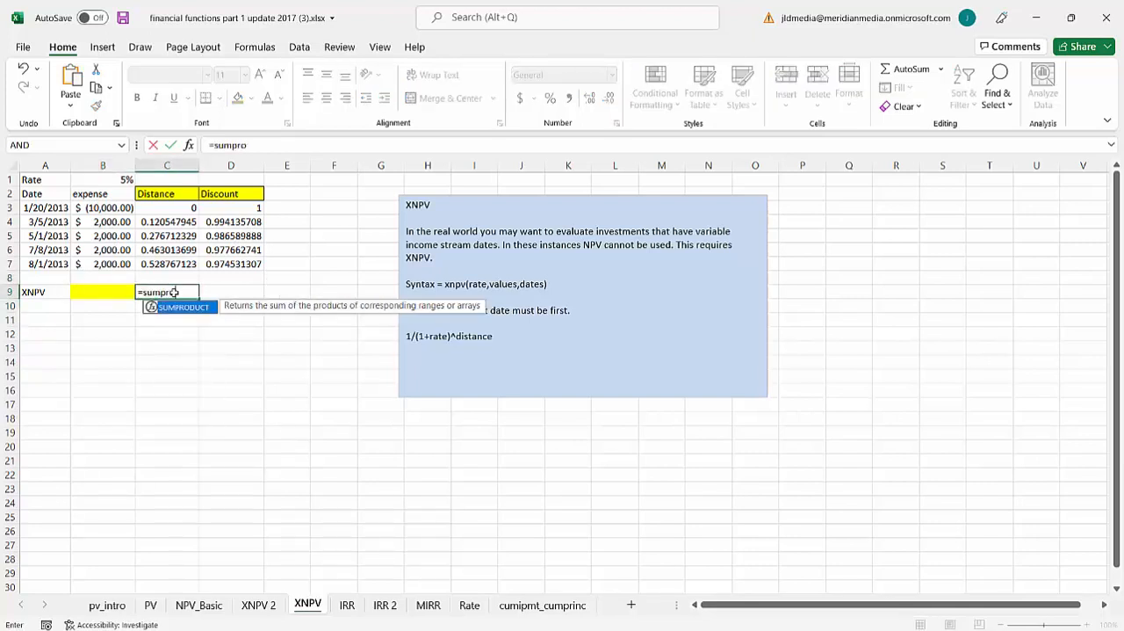
{"action": "key", "text": "Tab"}
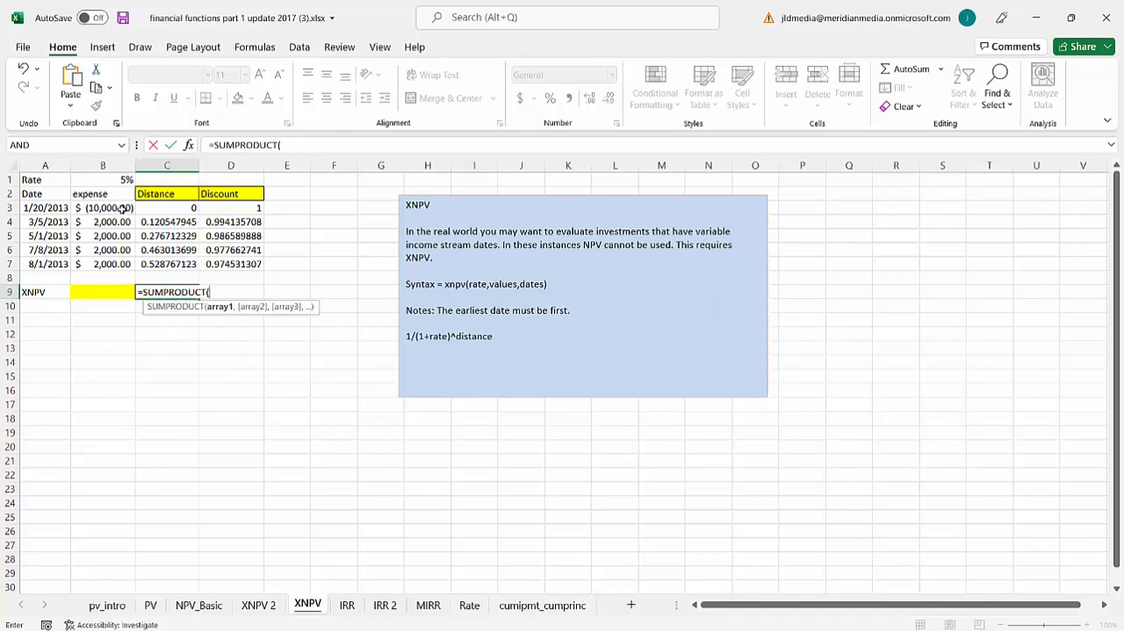
{"action": "left_click_drag", "start_coordinate": [121, 209], "coordinate": [119, 264]}
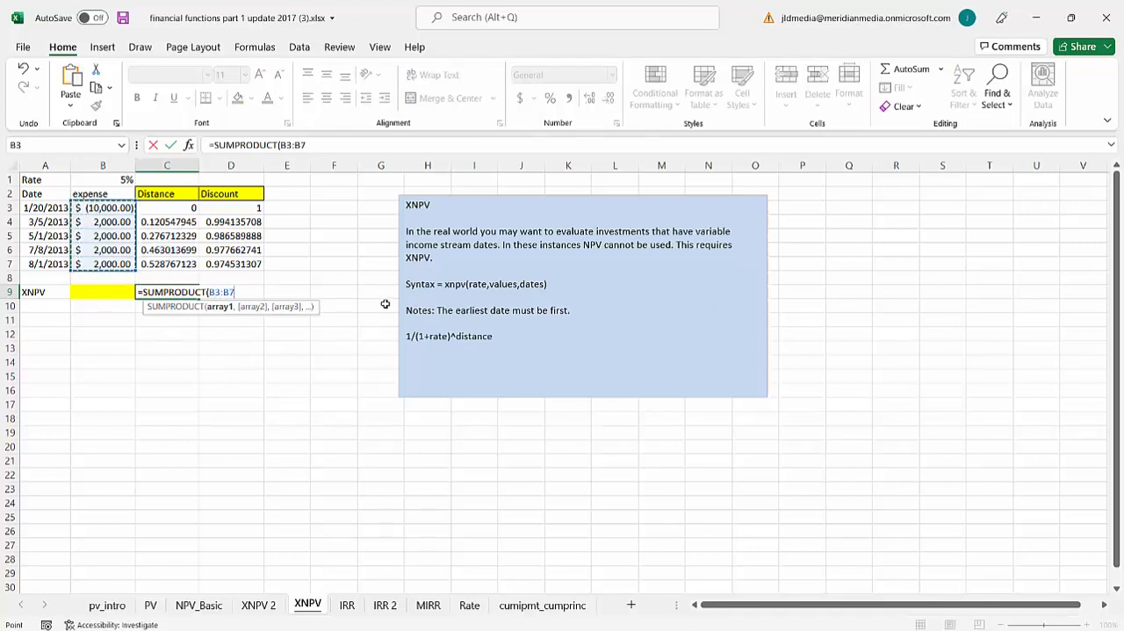
{"action": "type", "text": ","}
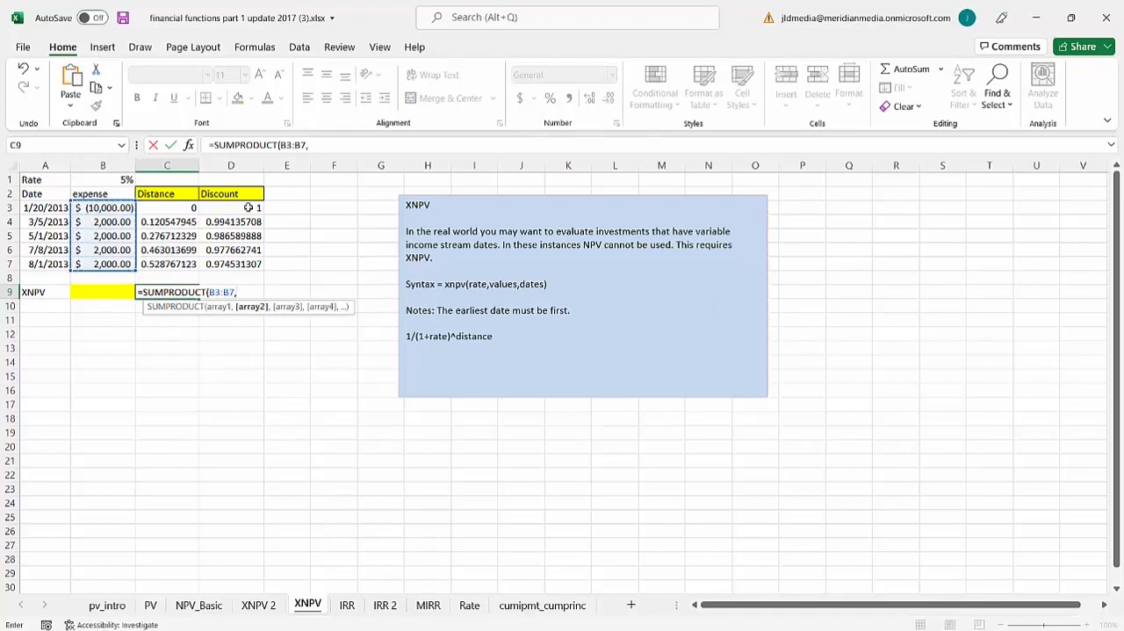
{"action": "left_click_drag", "start_coordinate": [235, 208], "coordinate": [235, 265]}
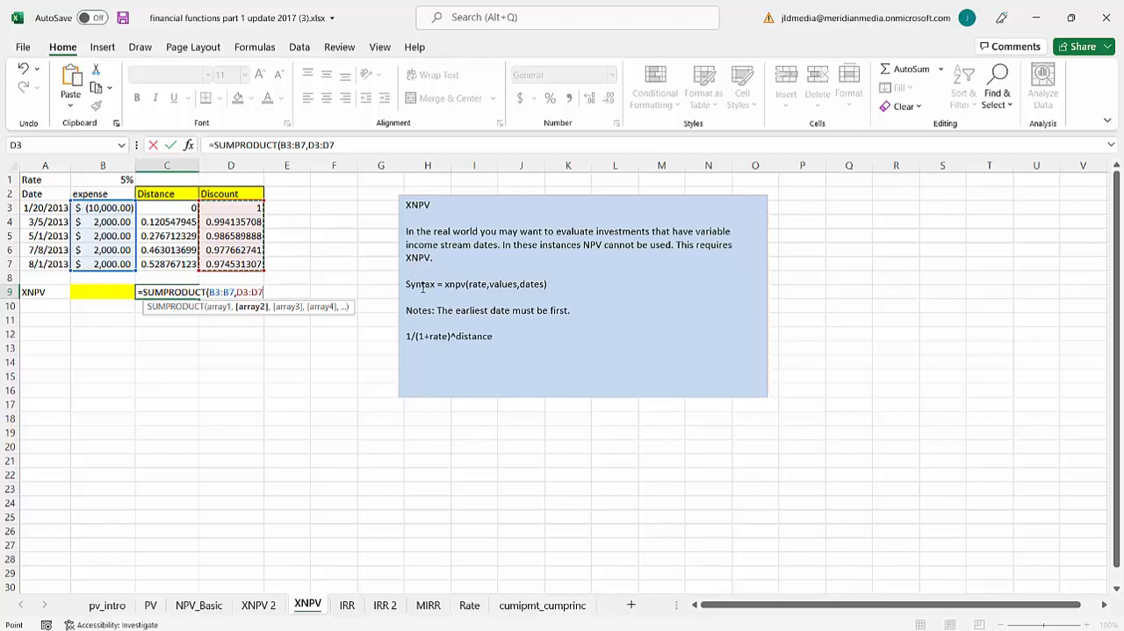
{"action": "type", "text": ")"}
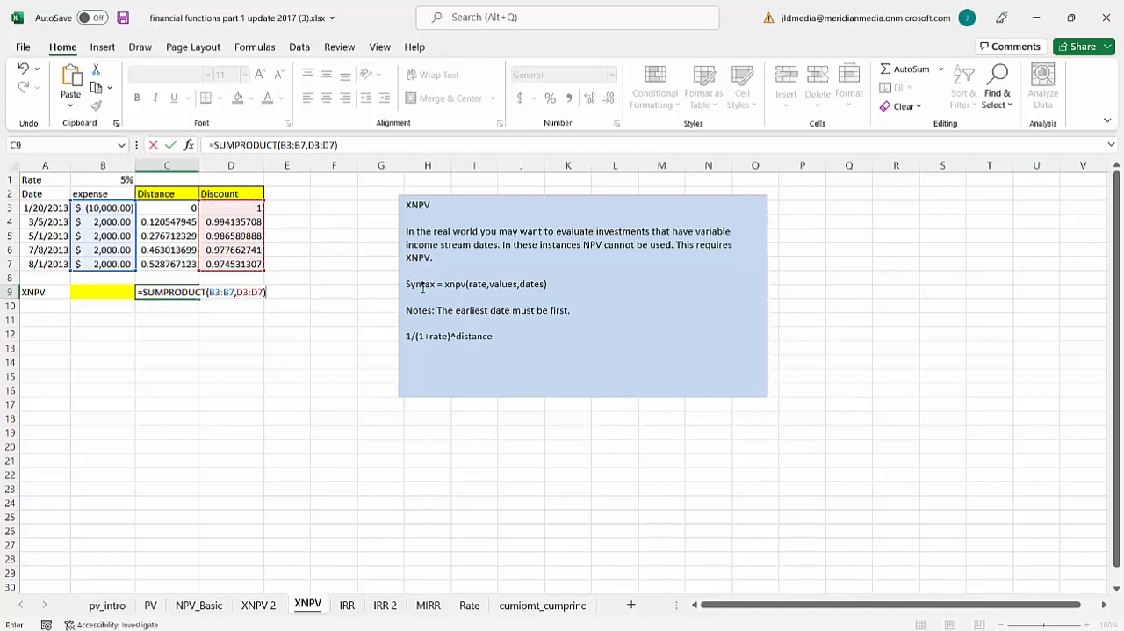
{"action": "key", "text": "Return"}
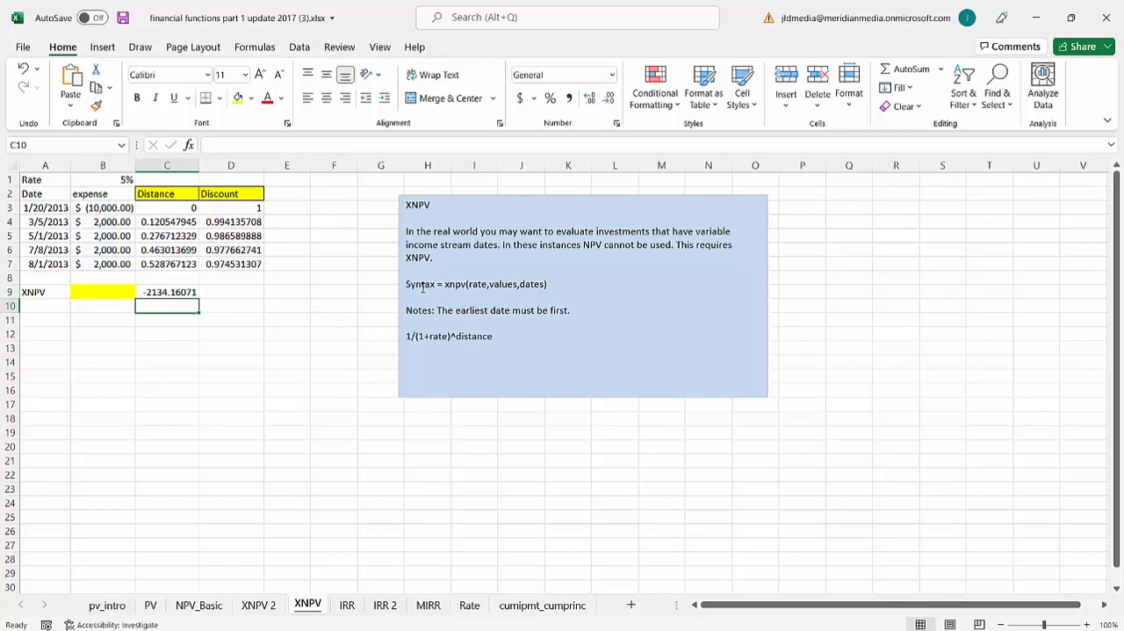
{"action": "key", "text": "Up"}
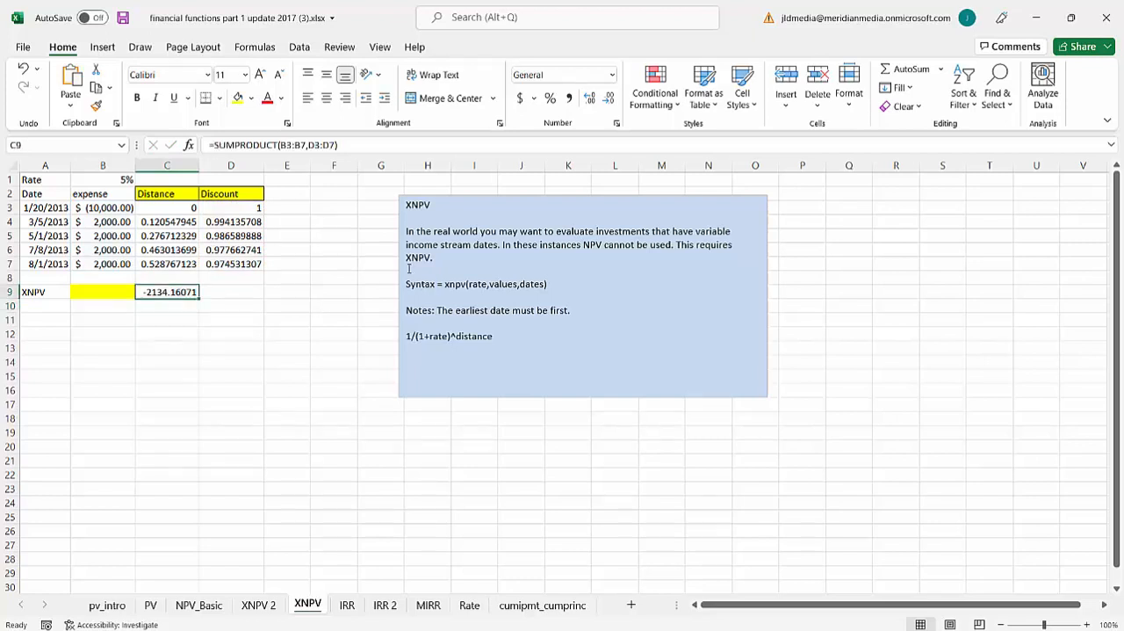
{"action": "left_click", "coordinate": [520, 98]}
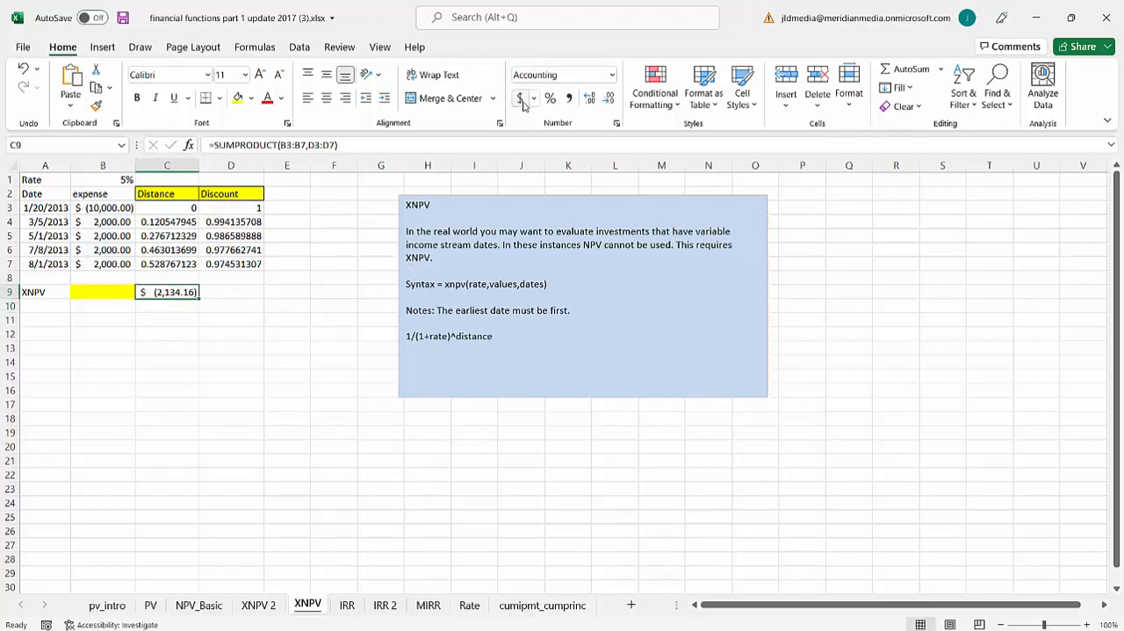
- Enter the formula =XNPV(B1,B3:B7,A3:A7) in B9 and compare it with the manual calculation in C9
{"action": "left_click", "coordinate": [95, 296]}
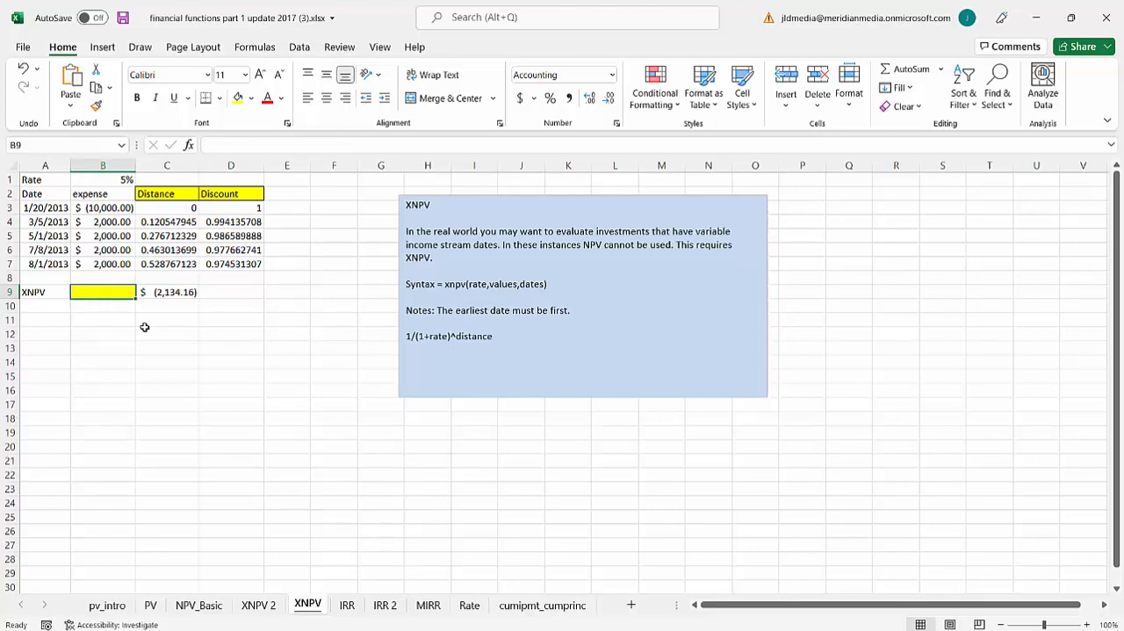
{"action": "type", "text": "="}
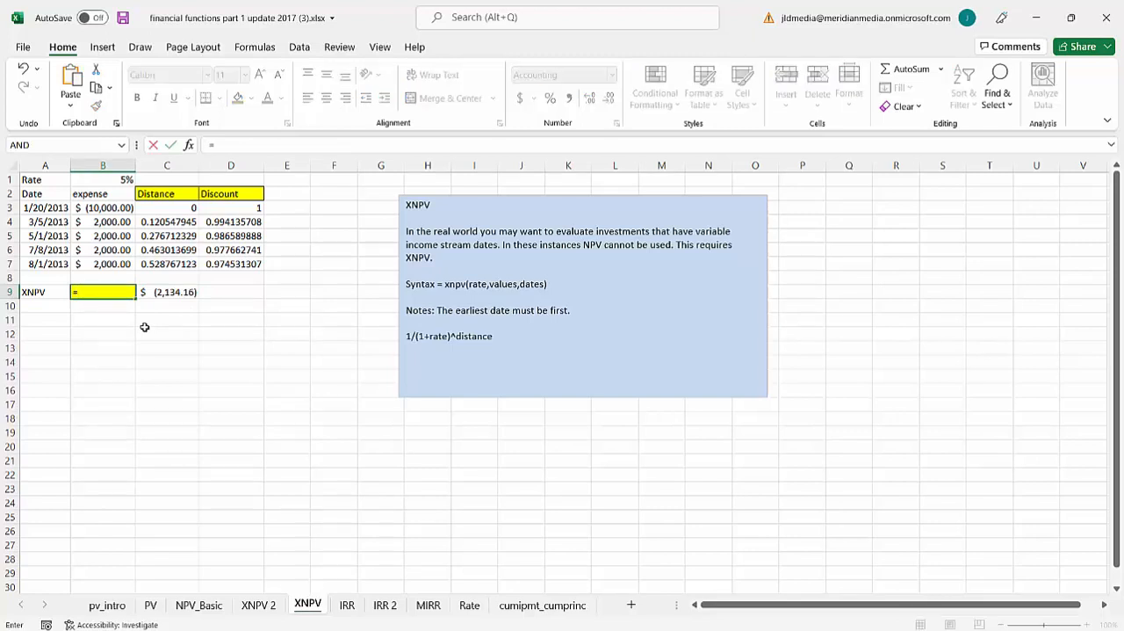
{"action": "type", "text": "xnpv"}
{"action": "key", "text": "Tab"}
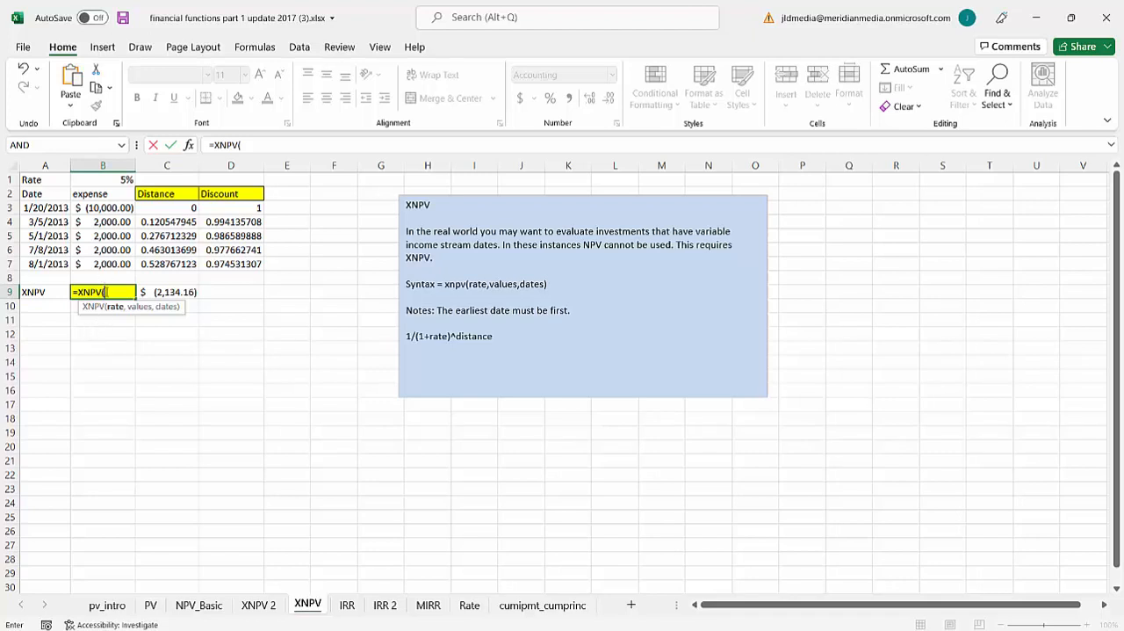
{"action": "left_click", "coordinate": [98, 186]}
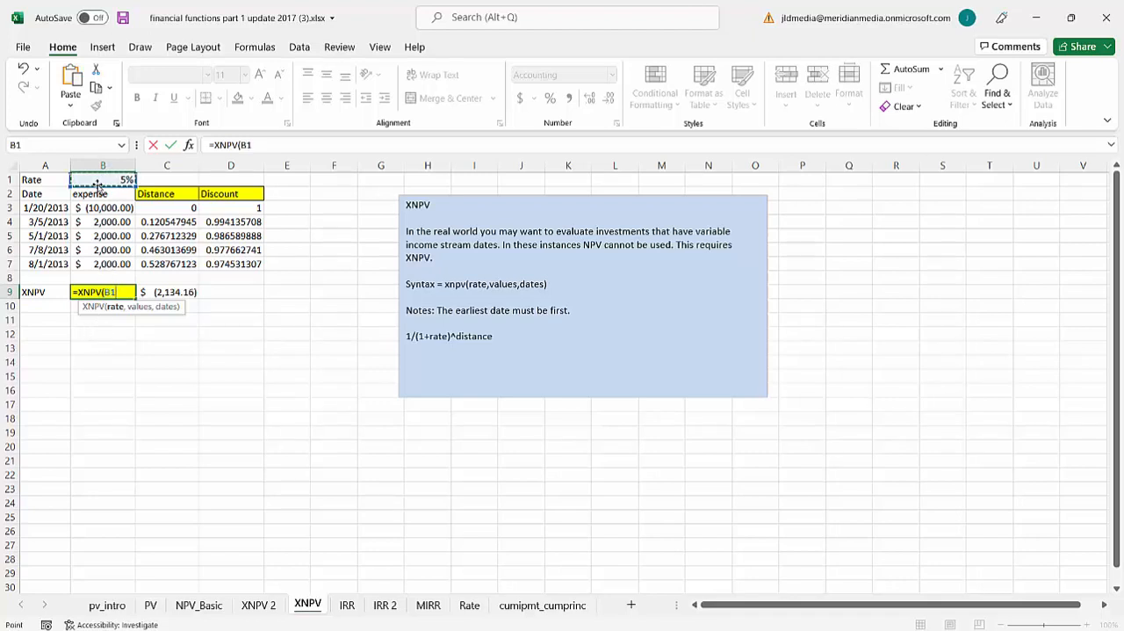
{"action": "type", "text": ","}
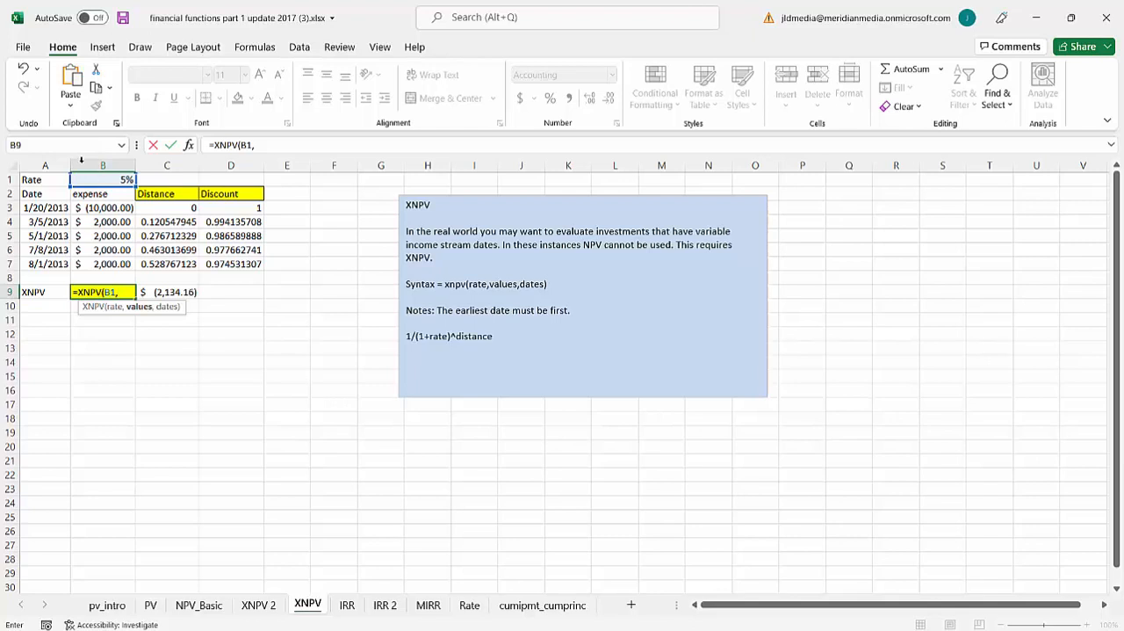
{"action": "left_click_drag", "start_coordinate": [112, 205], "coordinate": [112, 265]}
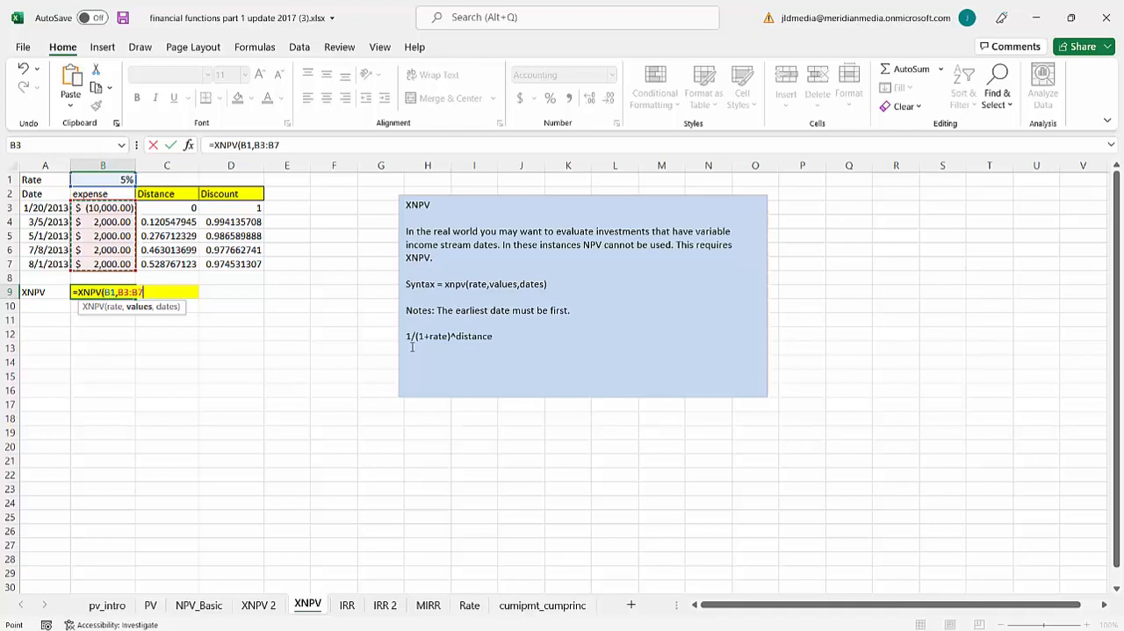
{"action": "type", "text": ","}
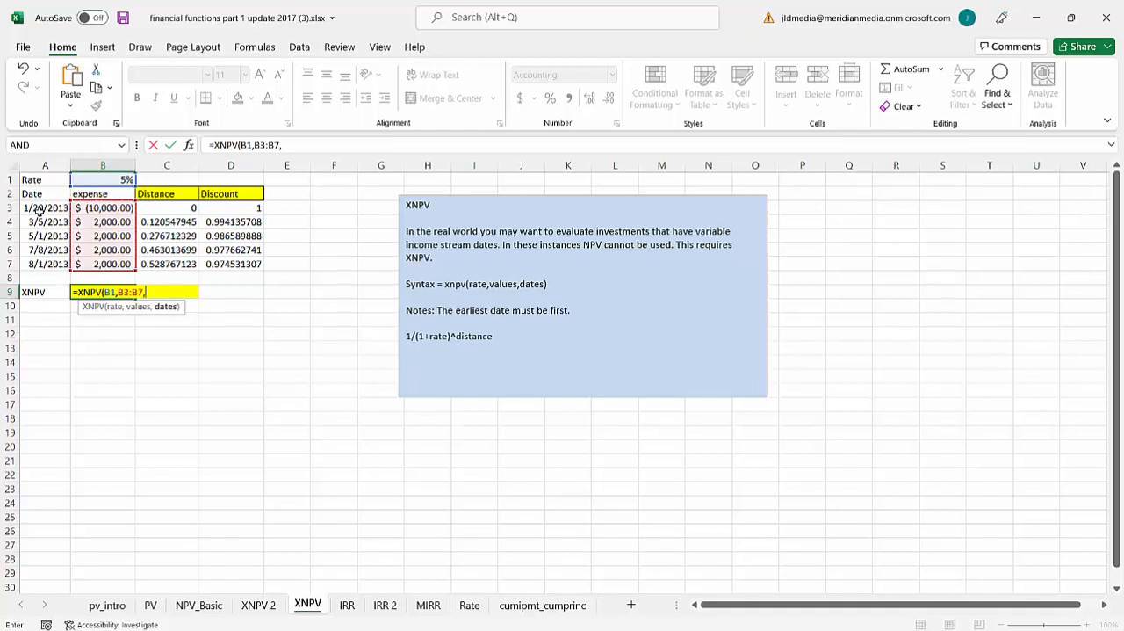
{"action": "left_click_drag", "start_coordinate": [39, 211], "coordinate": [51, 259]}
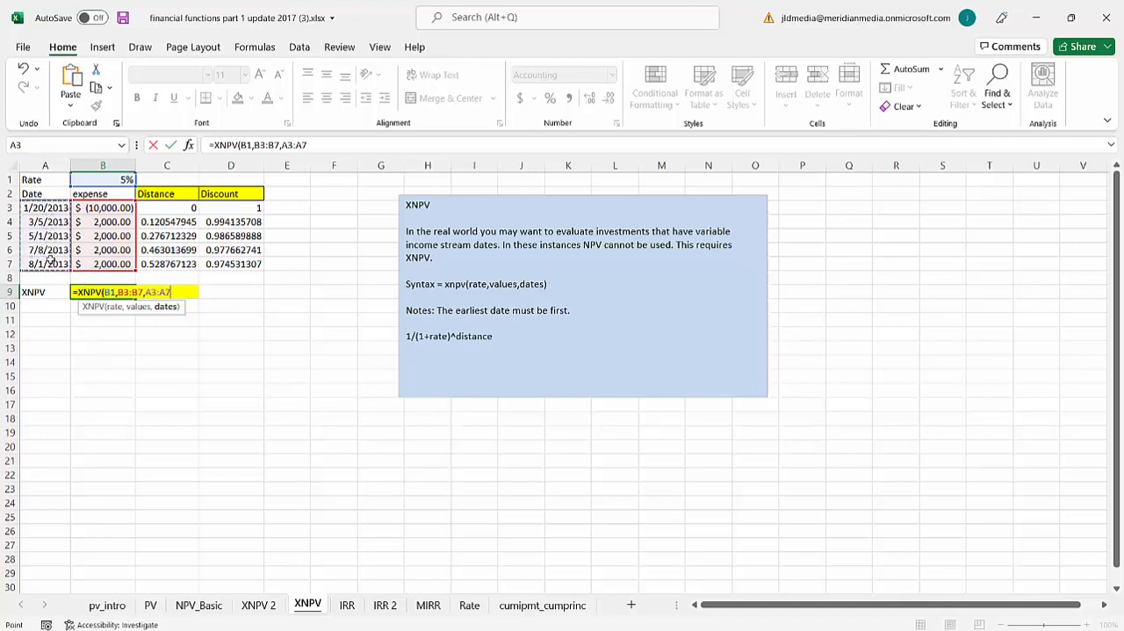
{"action": "type", "text": ")"}
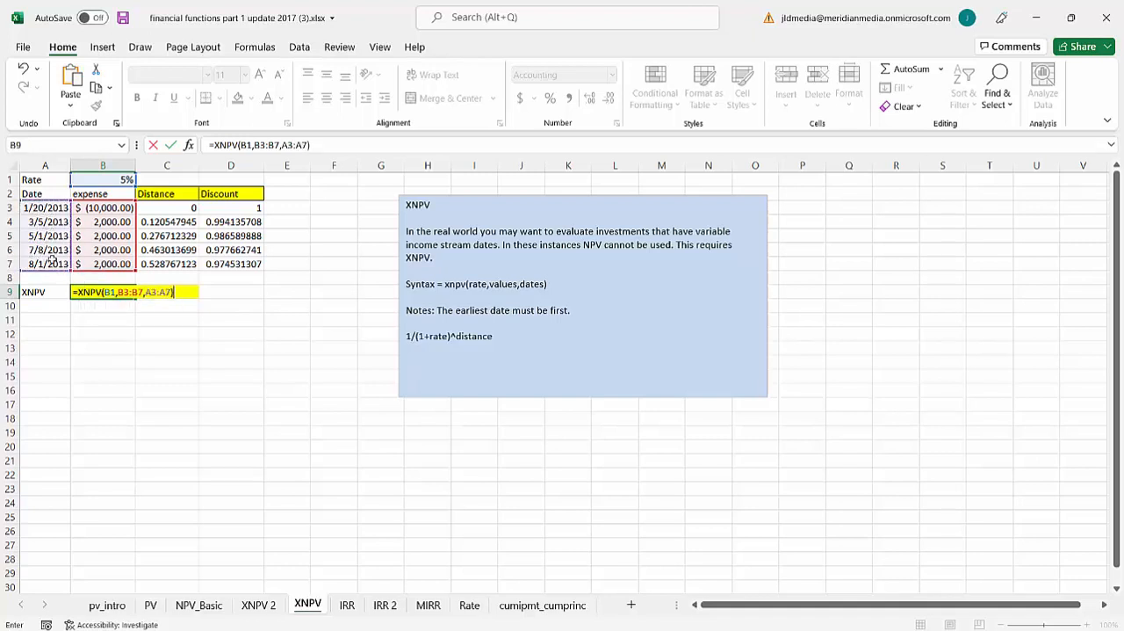
{"action": "key", "text": "Return"}
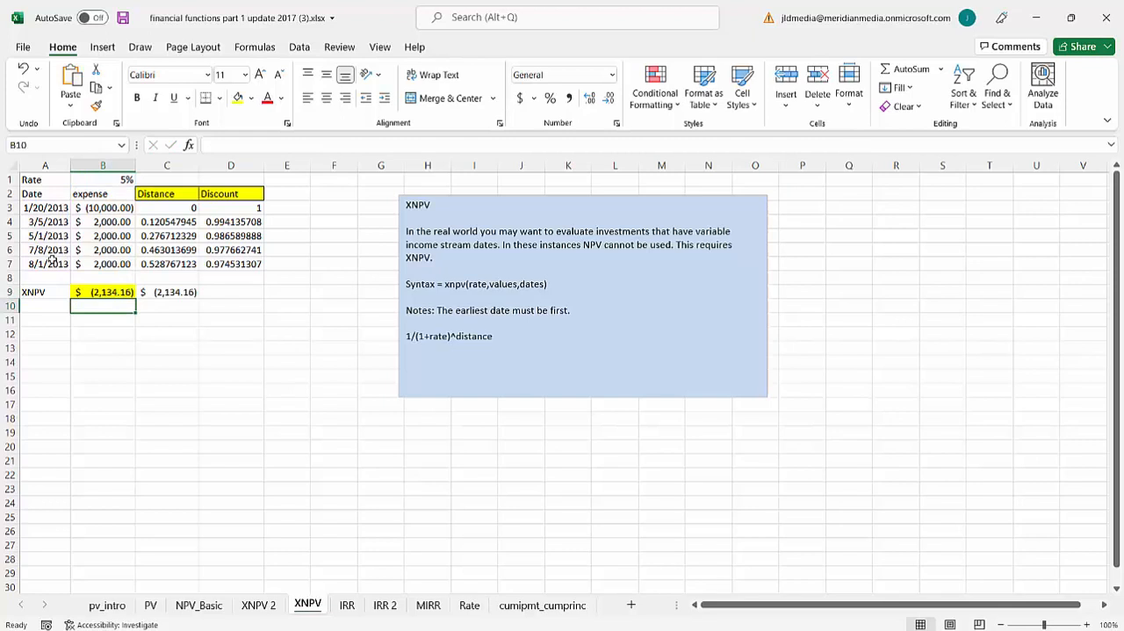
{"action": "left_click", "coordinate": [111, 296]}
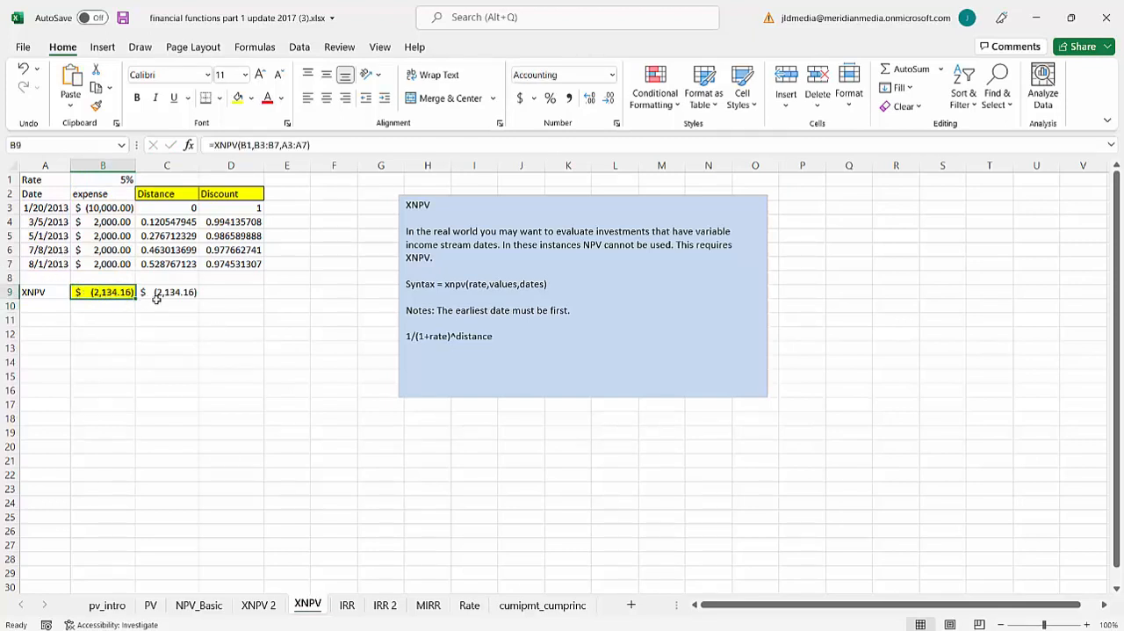
{"action": "left_click", "coordinate": [156, 297]}
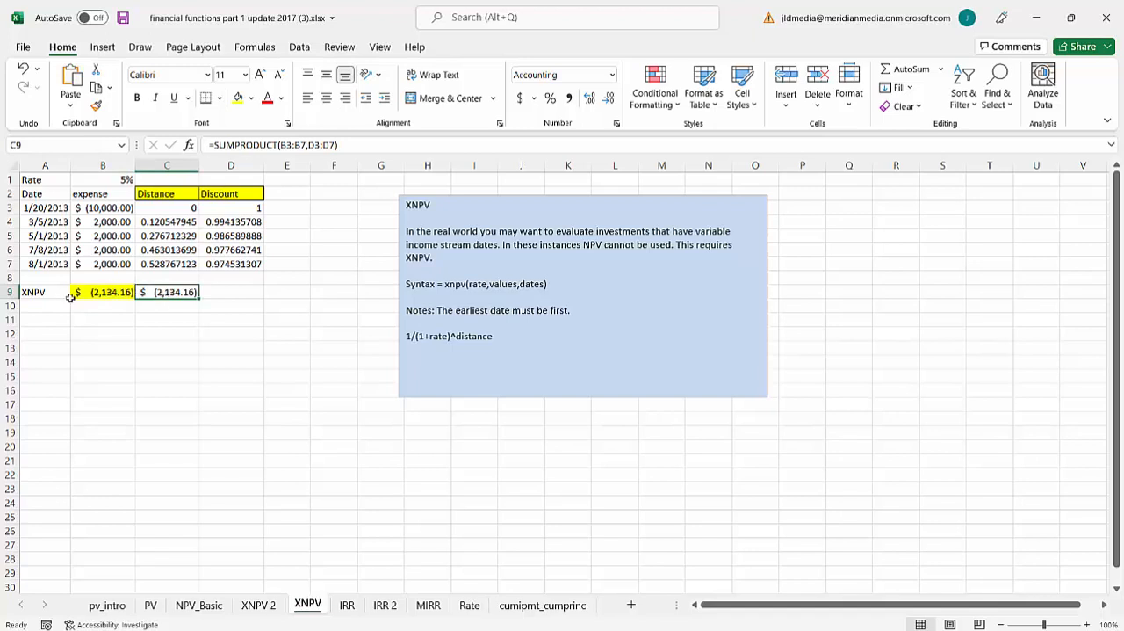